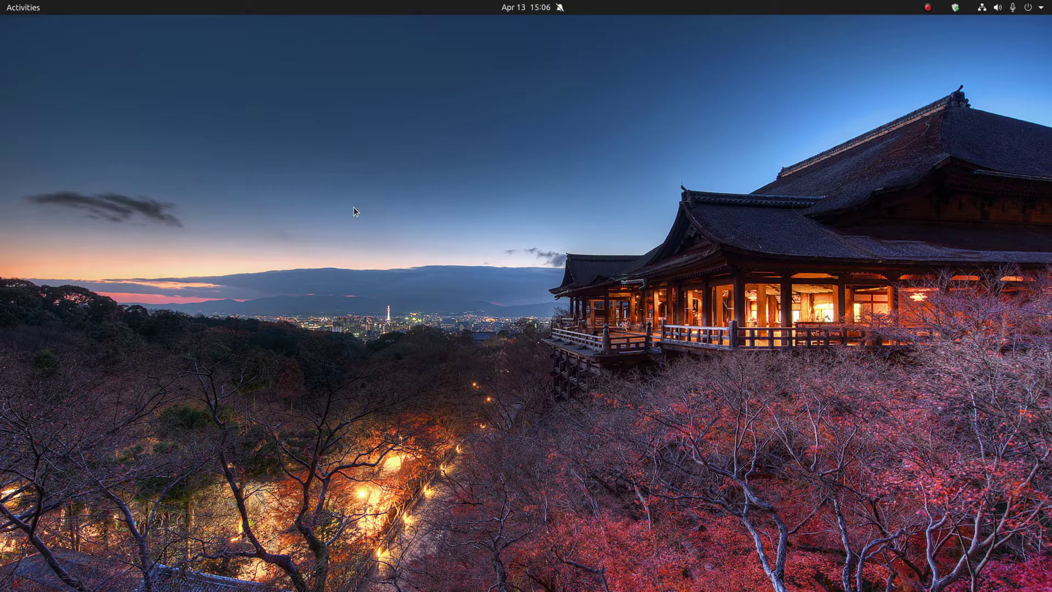
- Bring up Firefox on opensuse.org and reveal the Tumbleweed section with Learn more and Install Tumbleweed buttons
left_click(30, 9)
left_click(784, 466)
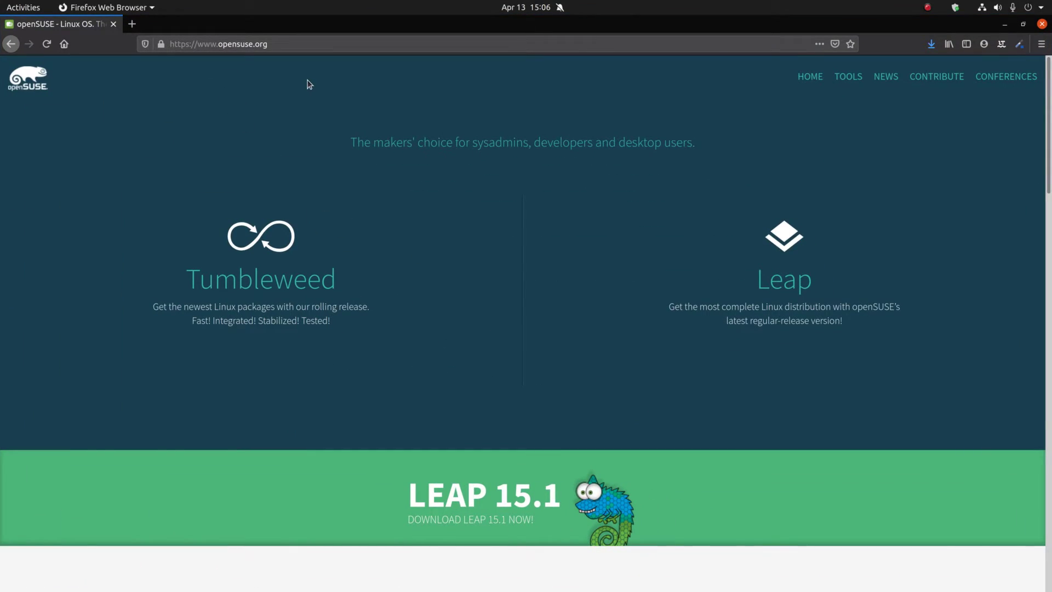
mouse_move(610, 253)
mouse_move(705, 395)
left_click(269, 262)
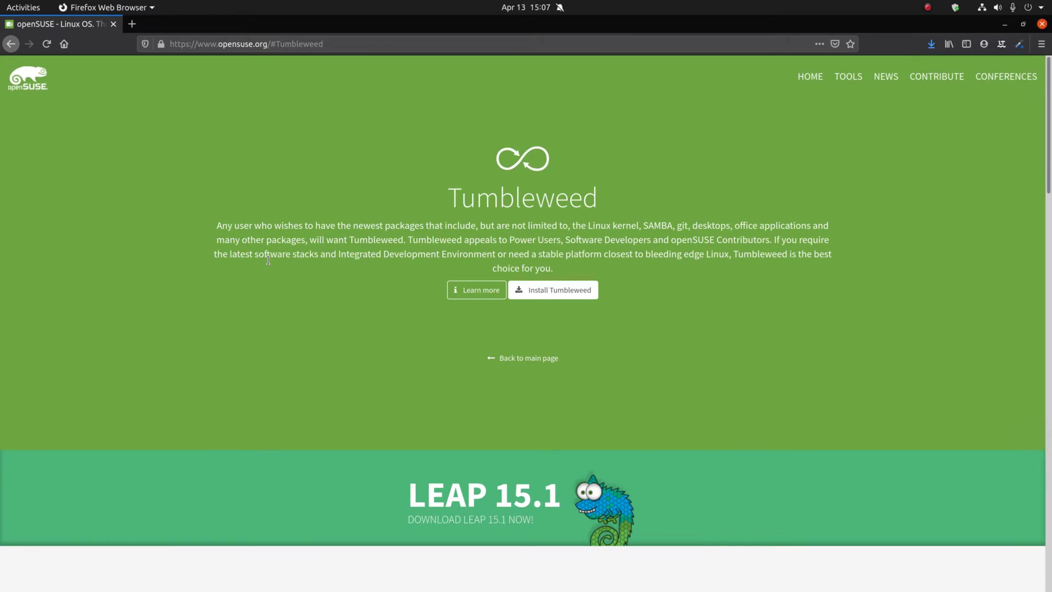
- Follow Install Tumbleweed to the Get openSUSE page and scroll down to the DVD and Network images
left_click(550, 289)
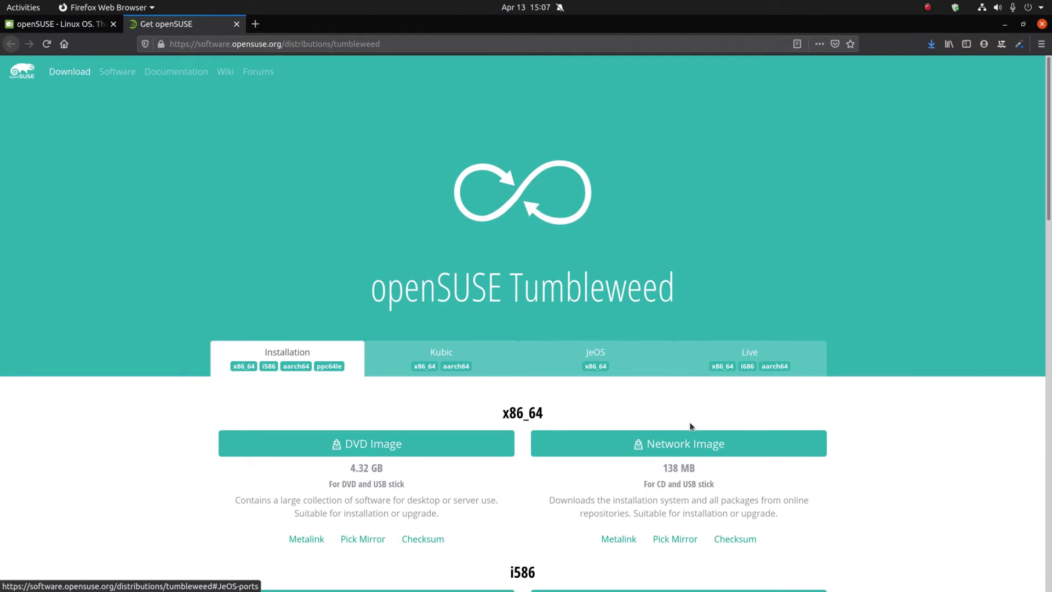
scroll(690, 422, "down", 3)
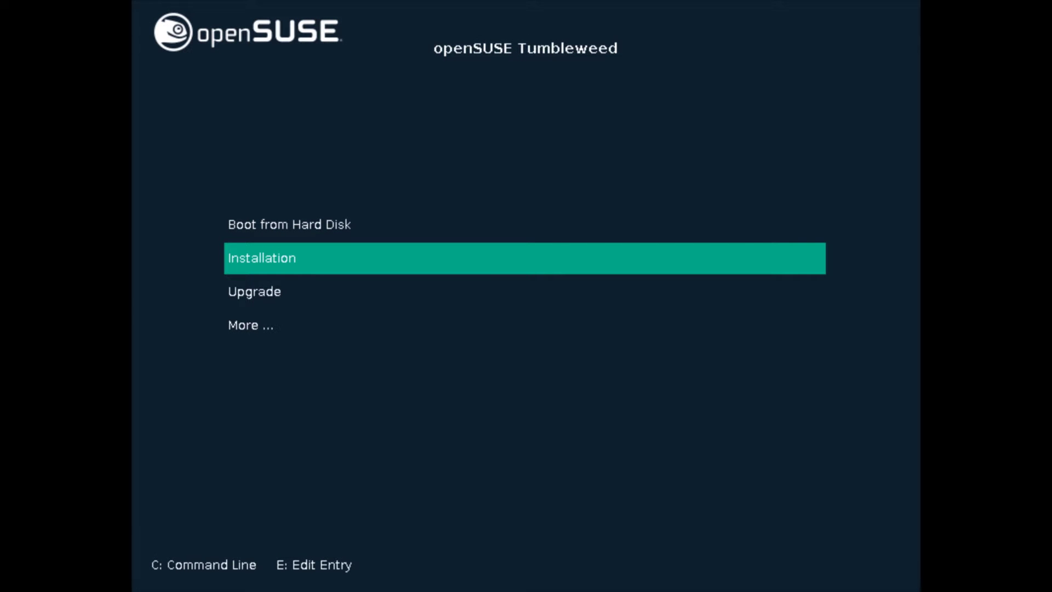
- Launch the Installation entry from the GRUB boot menu and let the installer load
key("Return")
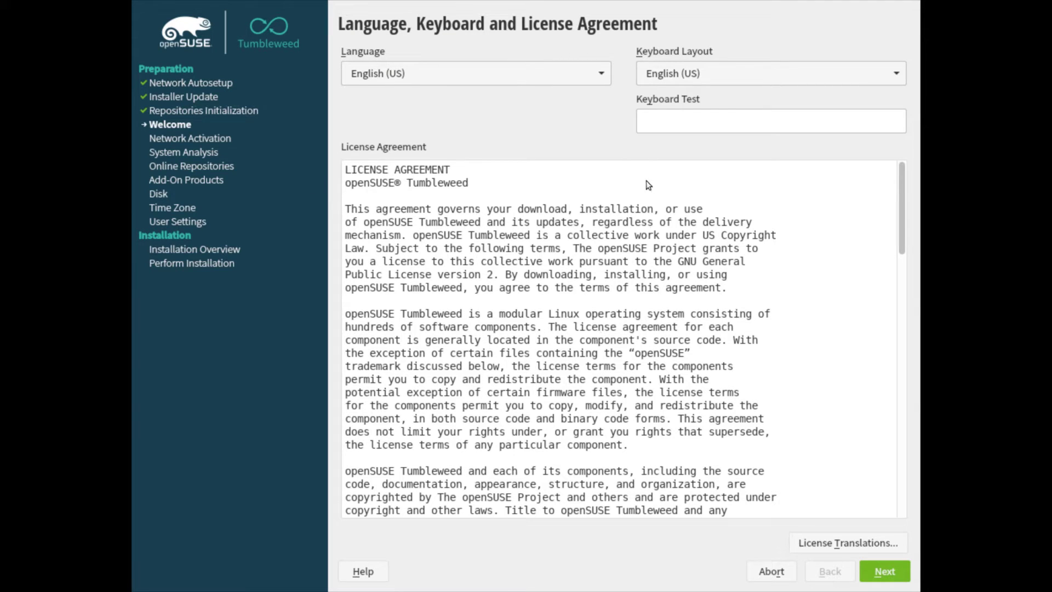
- Pick German (Switzerland) as the keyboard layout and continue past the licence page
left_click(756, 77)
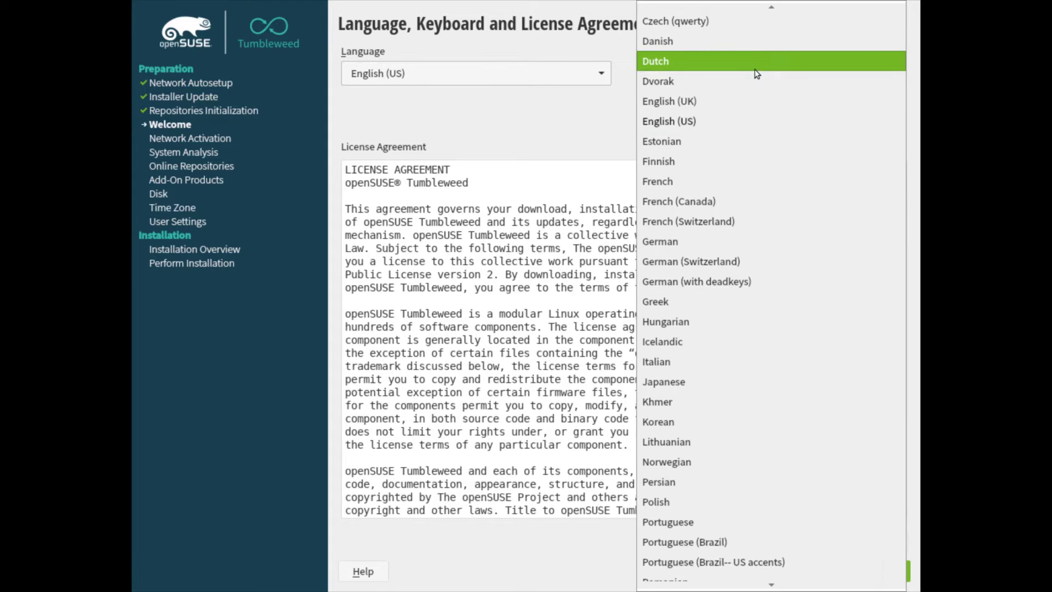
left_click(708, 262)
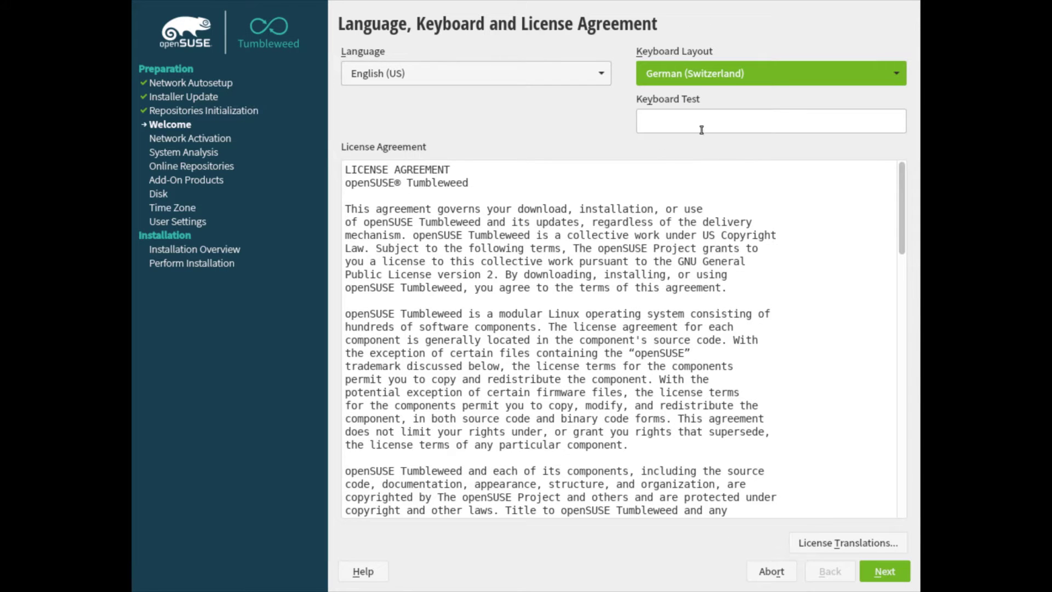
left_click(883, 572)
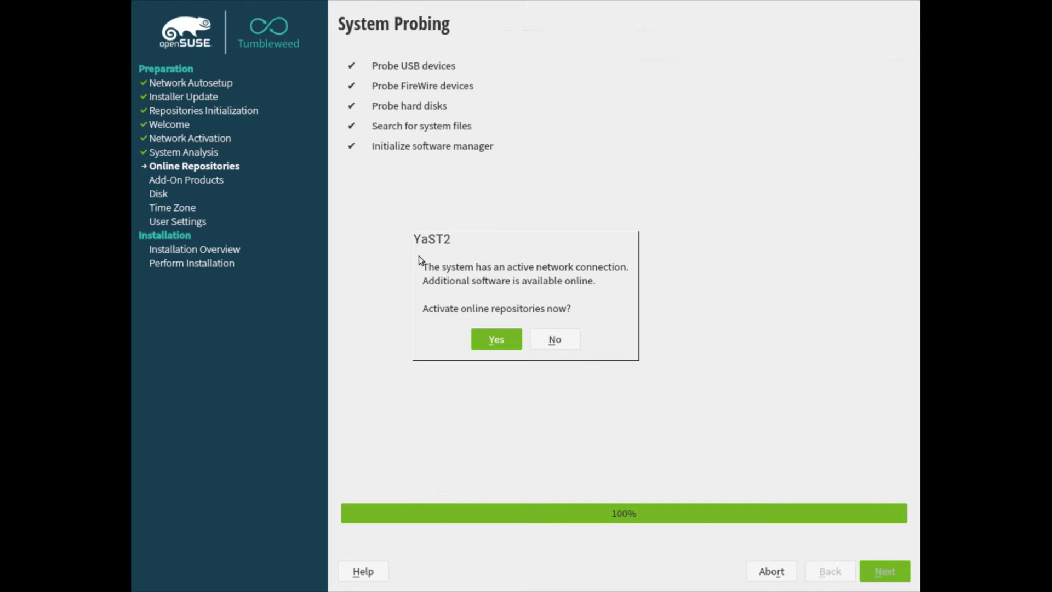
- Enable the online repositories, keeping the default checked repositories, and continue
left_click(494, 342)
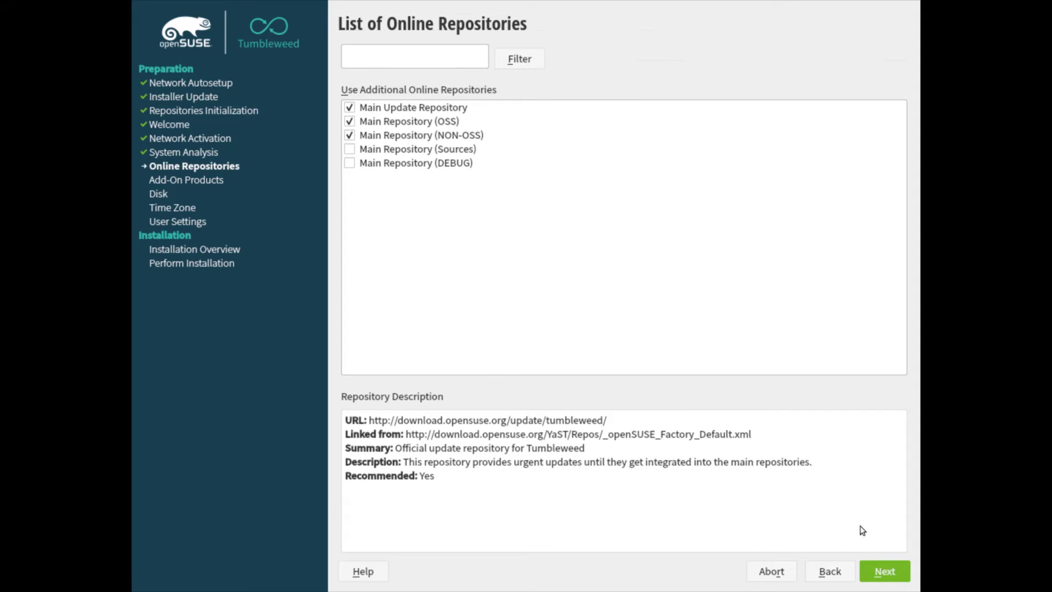
left_click(879, 571)
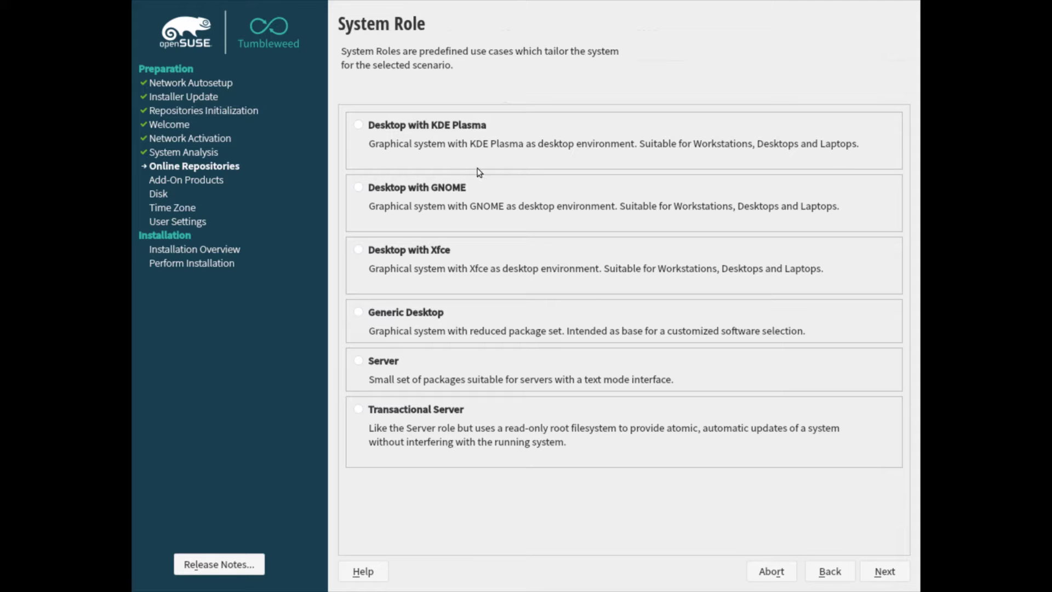
- Select Desktop with KDE Plasma as the system role and continue
left_click(359, 127)
left_click(881, 572)
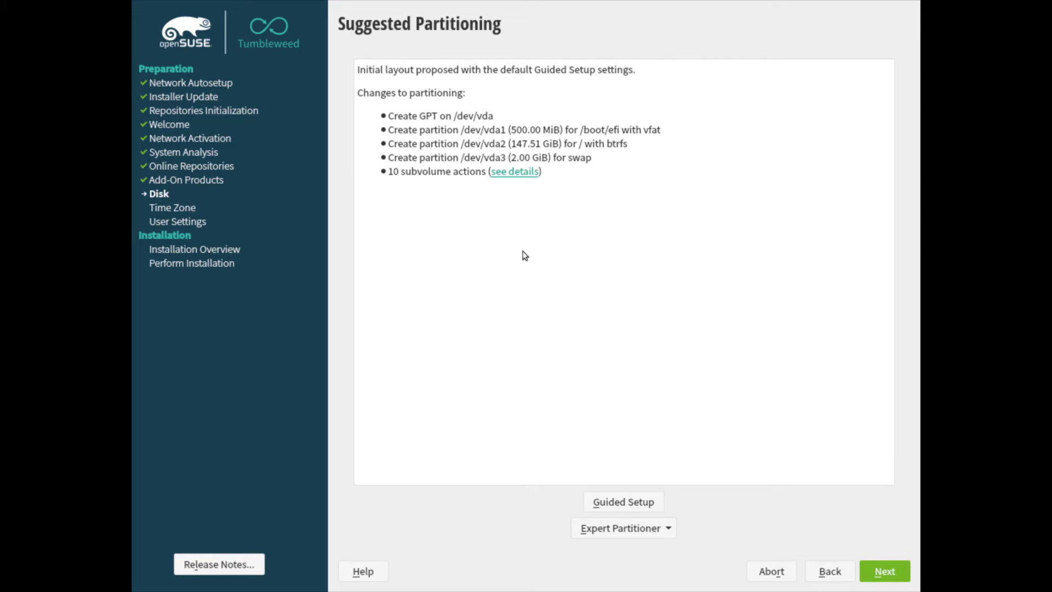
- Expand the Btrfs subvolume action details, then accept the suggested partitioning
left_click(514, 172)
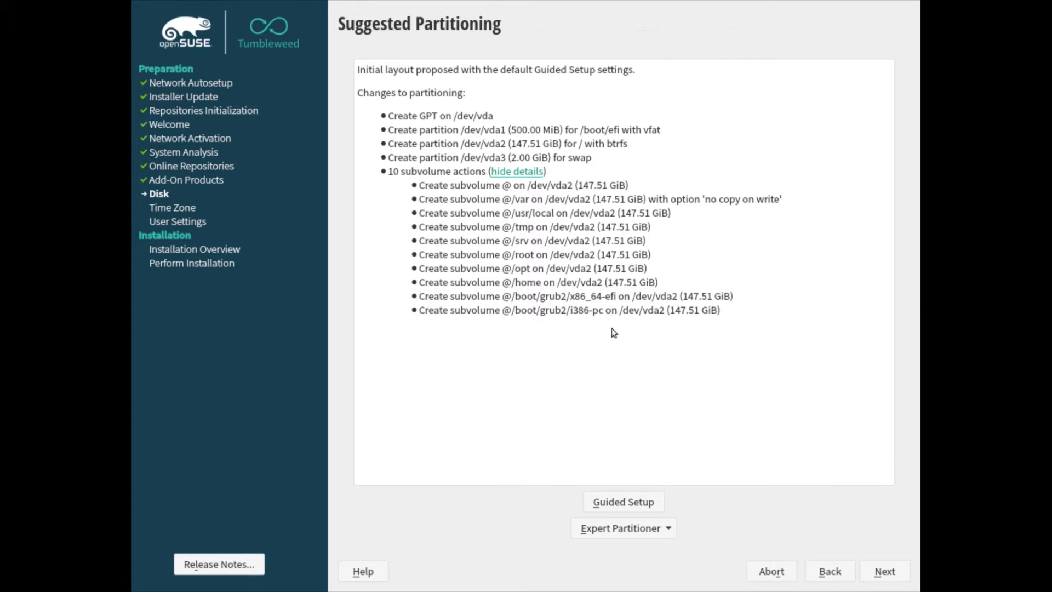
left_click(879, 571)
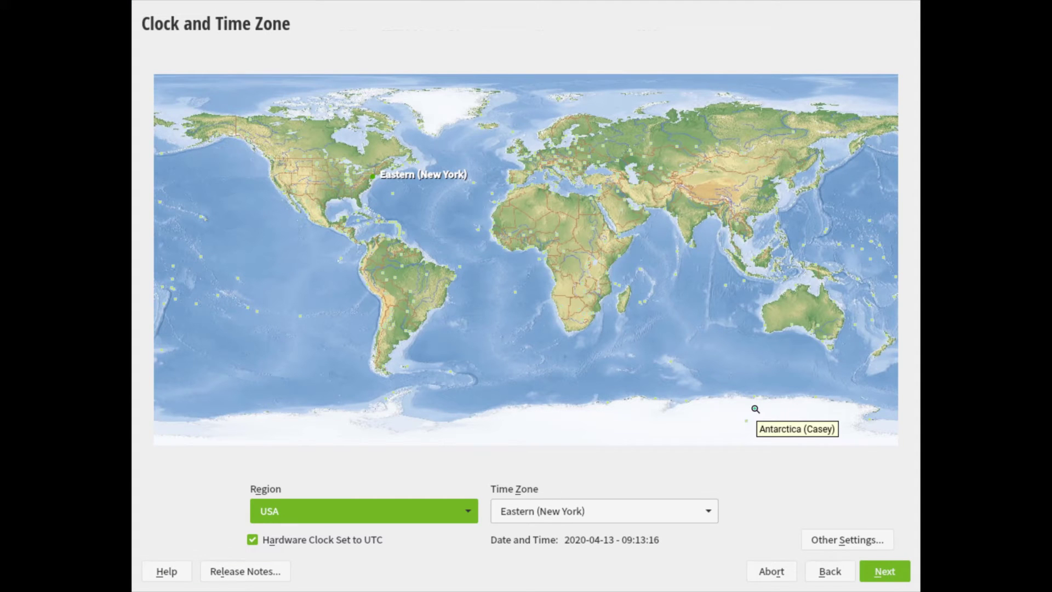
- Set the region to Europe and the time zone to Switzerland, then continue
left_click(351, 511)
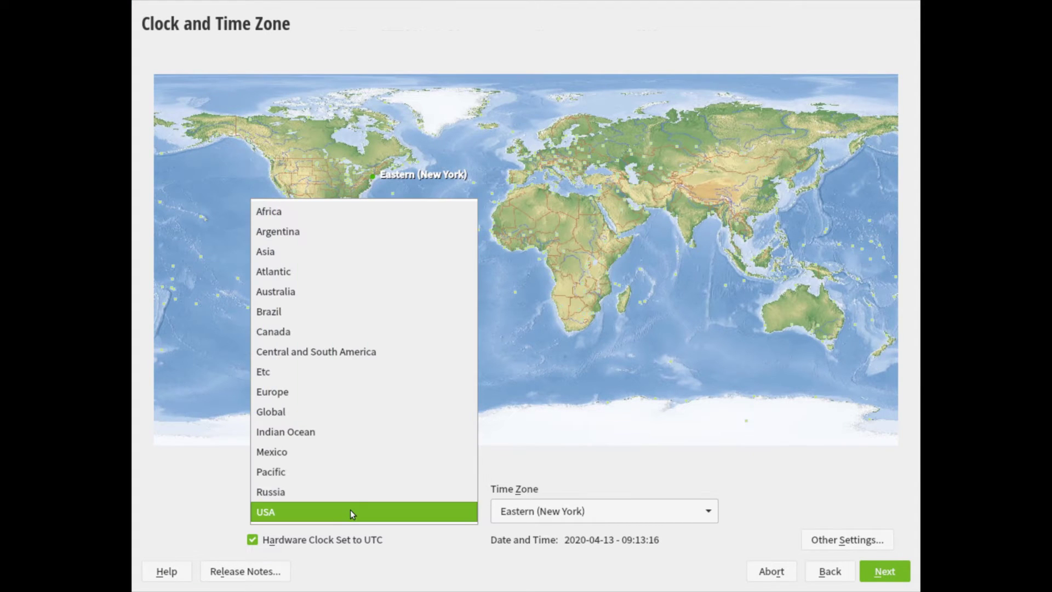
left_click(357, 392)
left_click(548, 511)
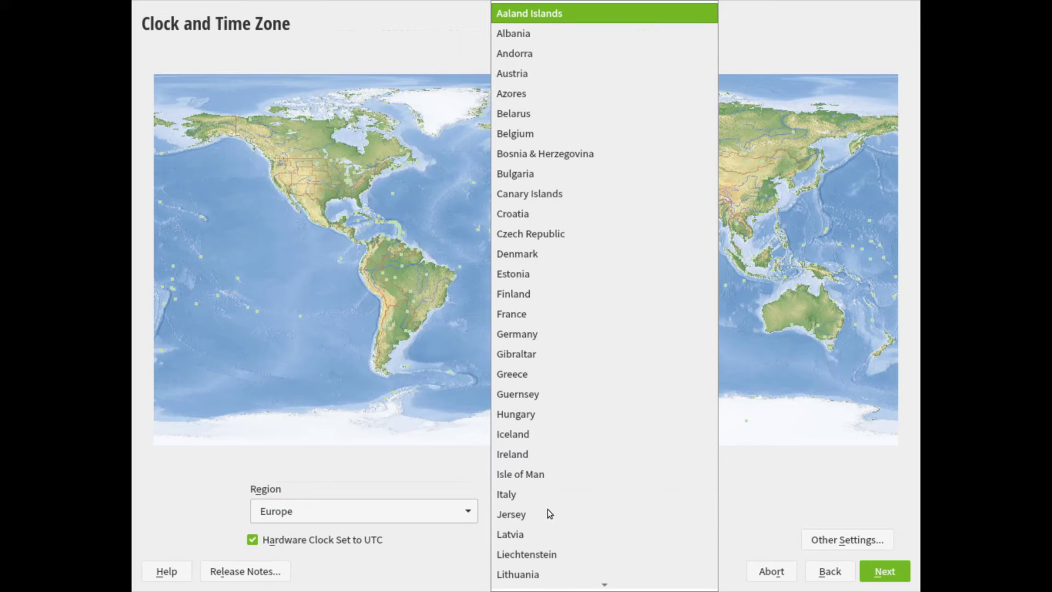
scroll(550, 513, "down", 10)
left_click(557, 422)
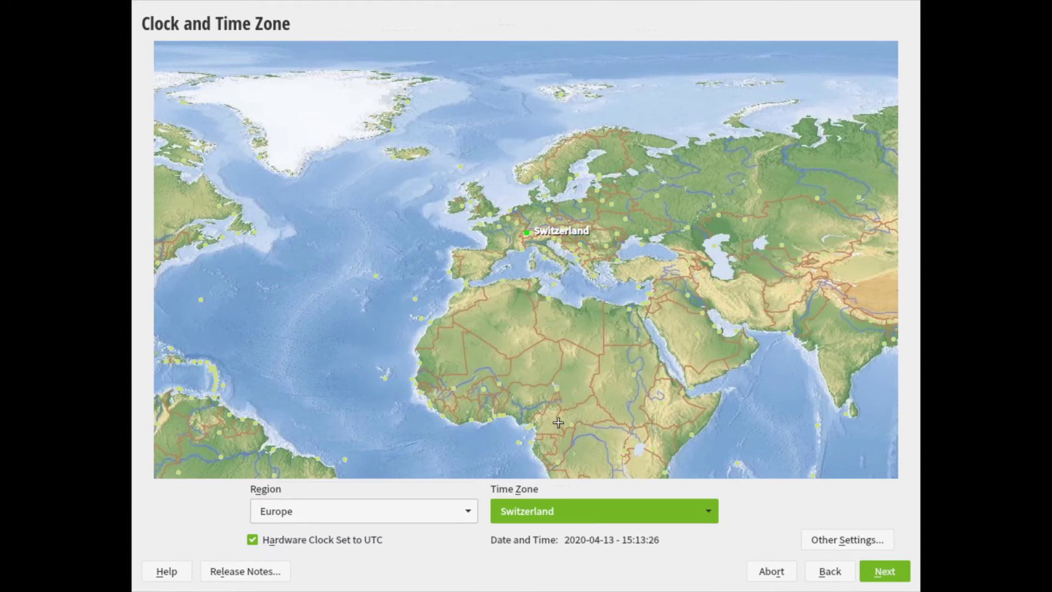
left_click(884, 573)
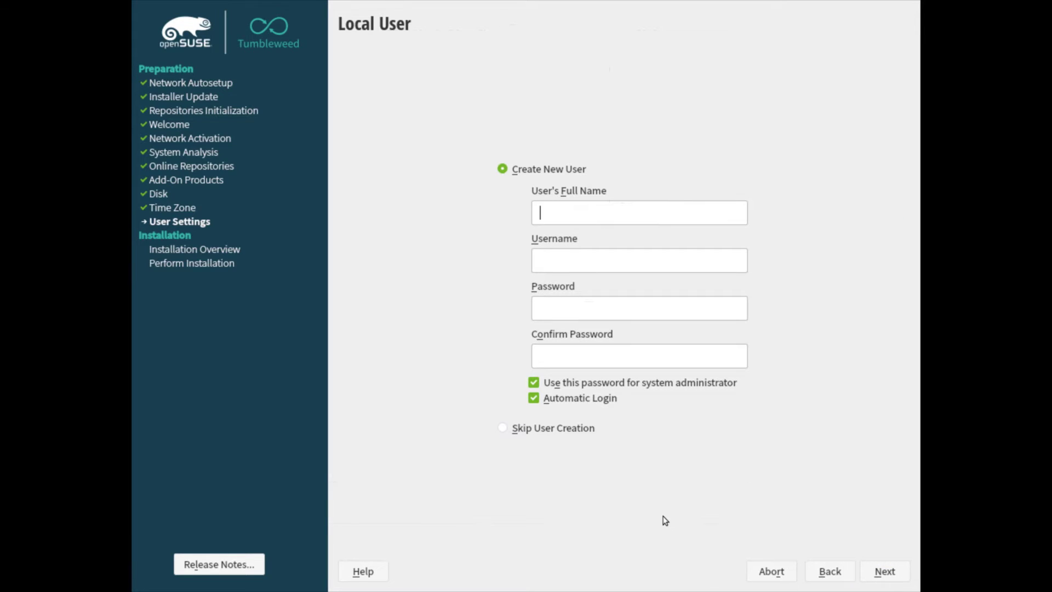
- Enter the user's full name, username and password twice, untick Automatic Login, and continue
type("Ermanno Ferrari")
key("Tab")
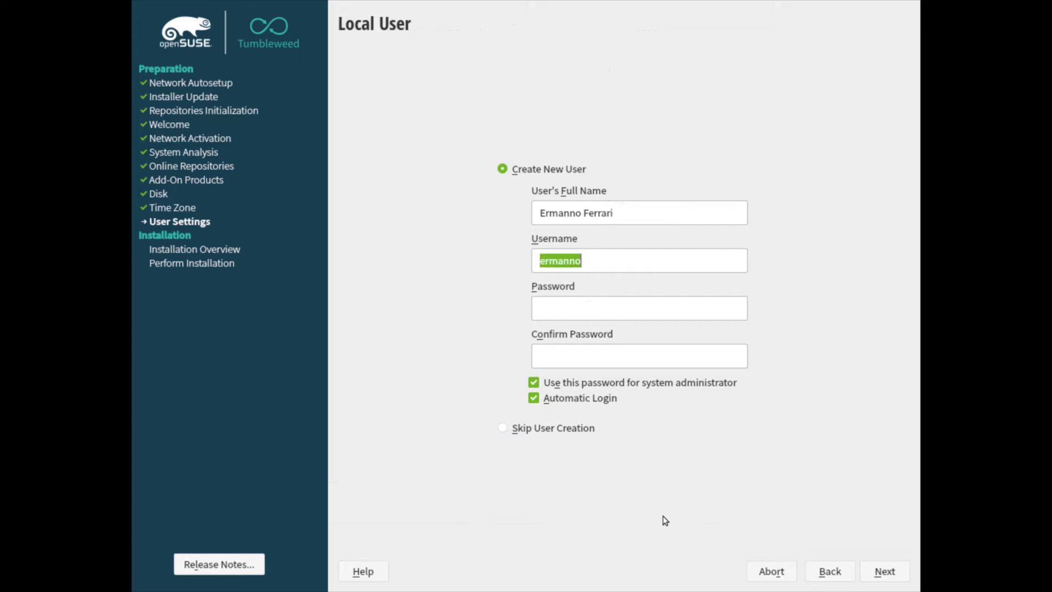
key("Tab")
type("*********")
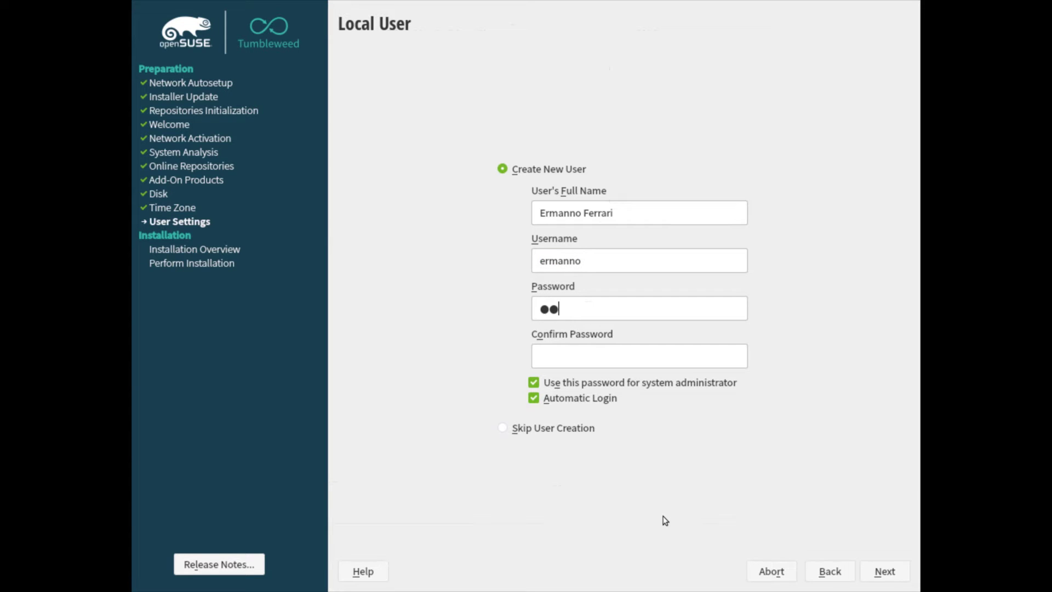
left_click(566, 353)
type("*********")
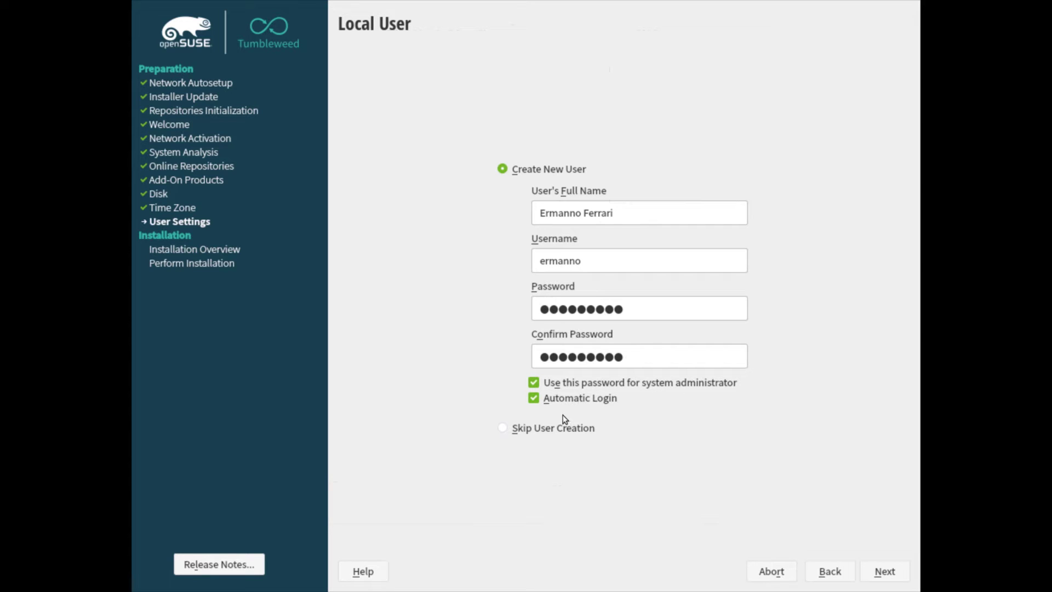
left_click(534, 399)
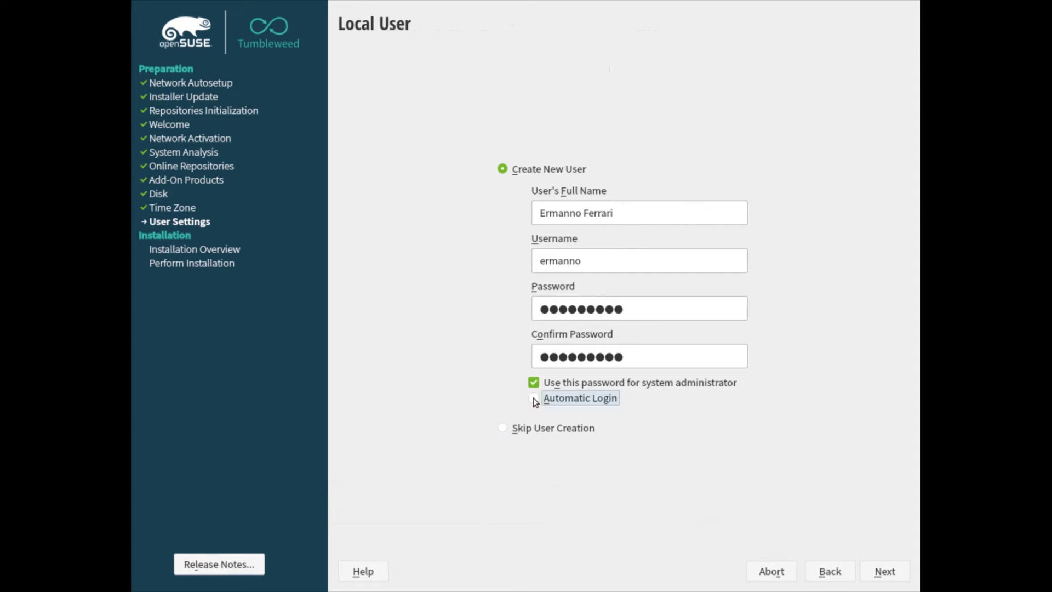
left_click(884, 571)
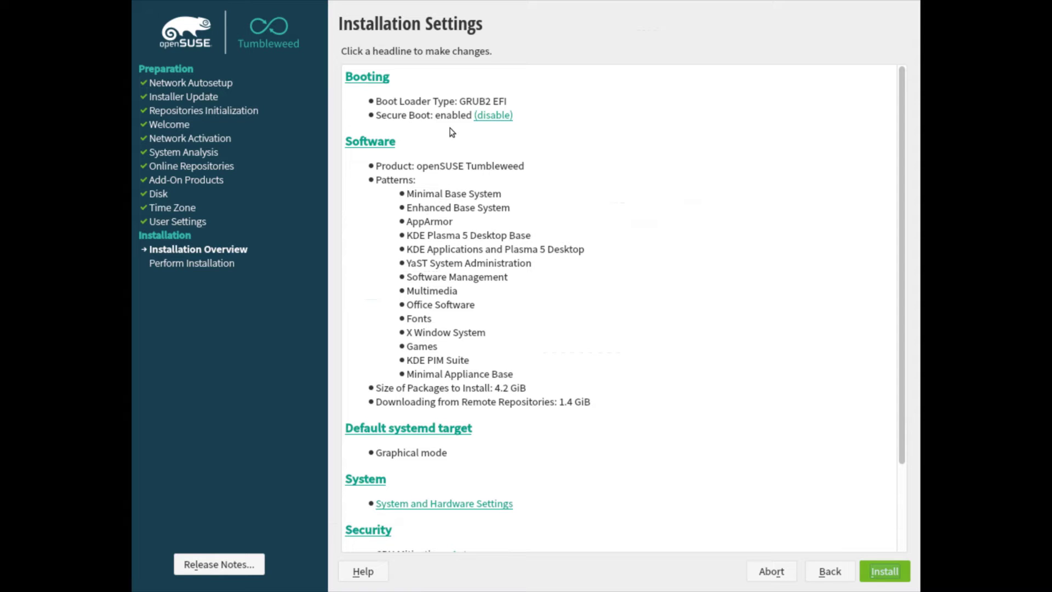
scroll(550, 228, "down", 3)
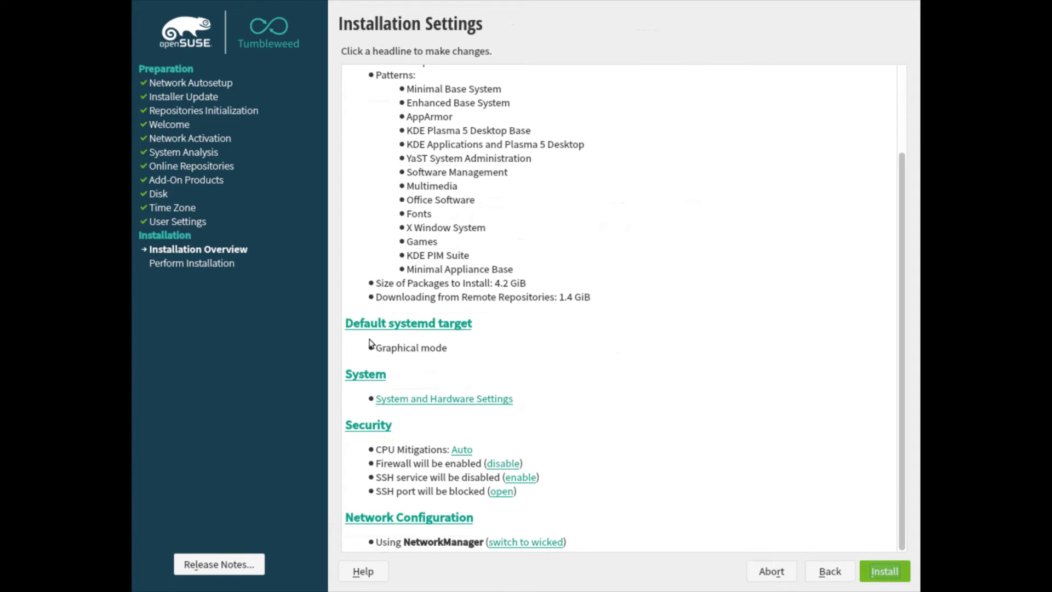
left_click(406, 325)
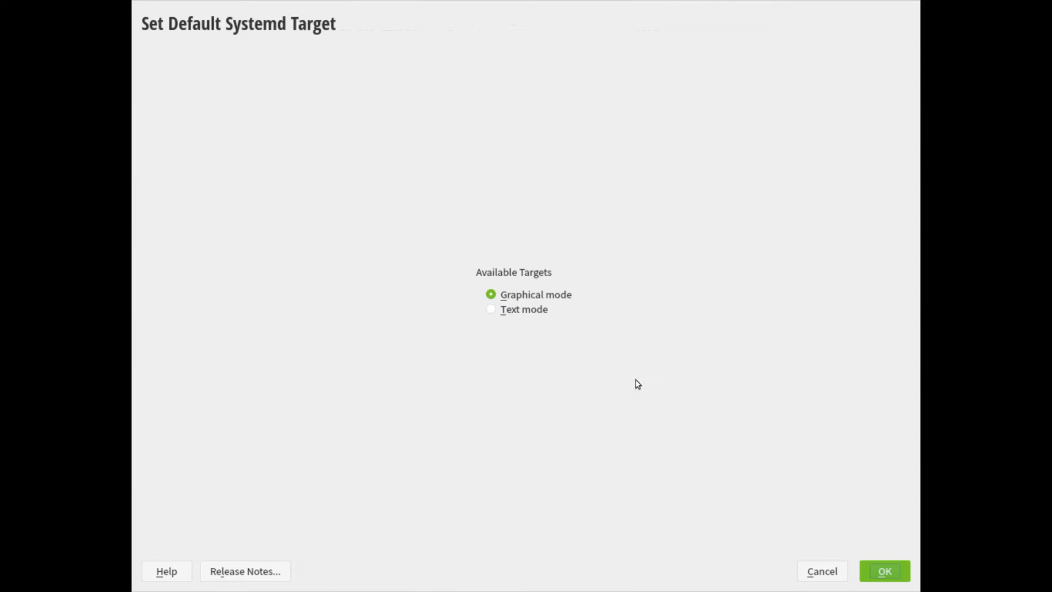
left_click(827, 579)
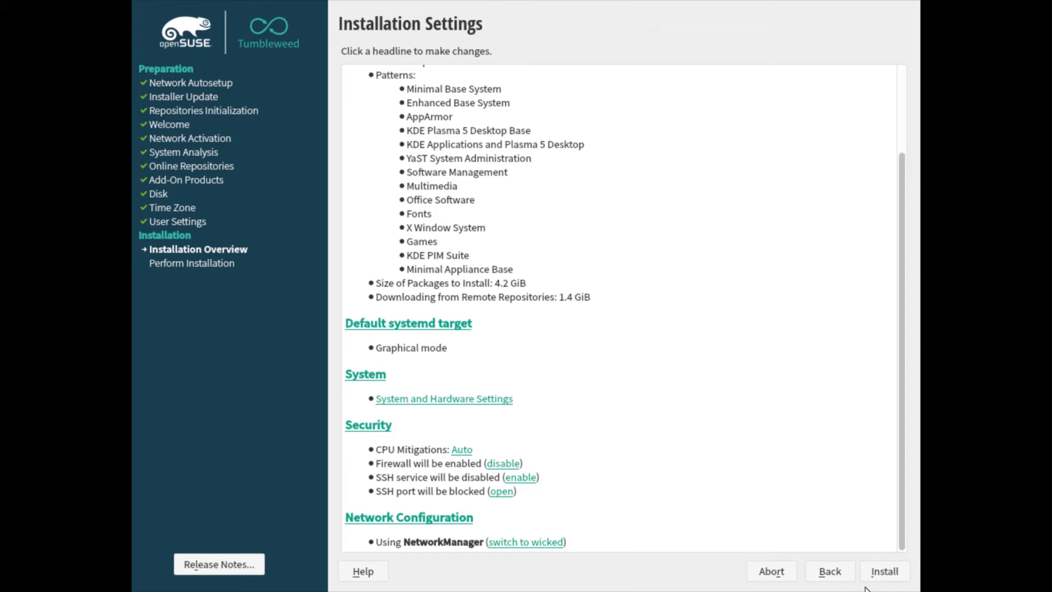
left_click(882, 582)
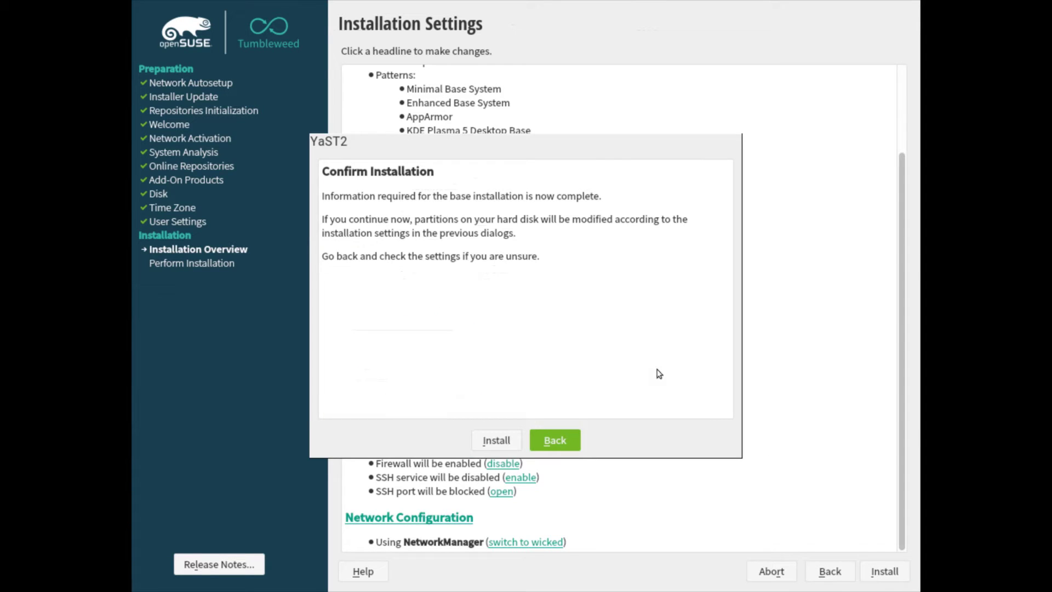
- Confirm the installation, let the packages install, and accept the reboot prompt
left_click(507, 441)
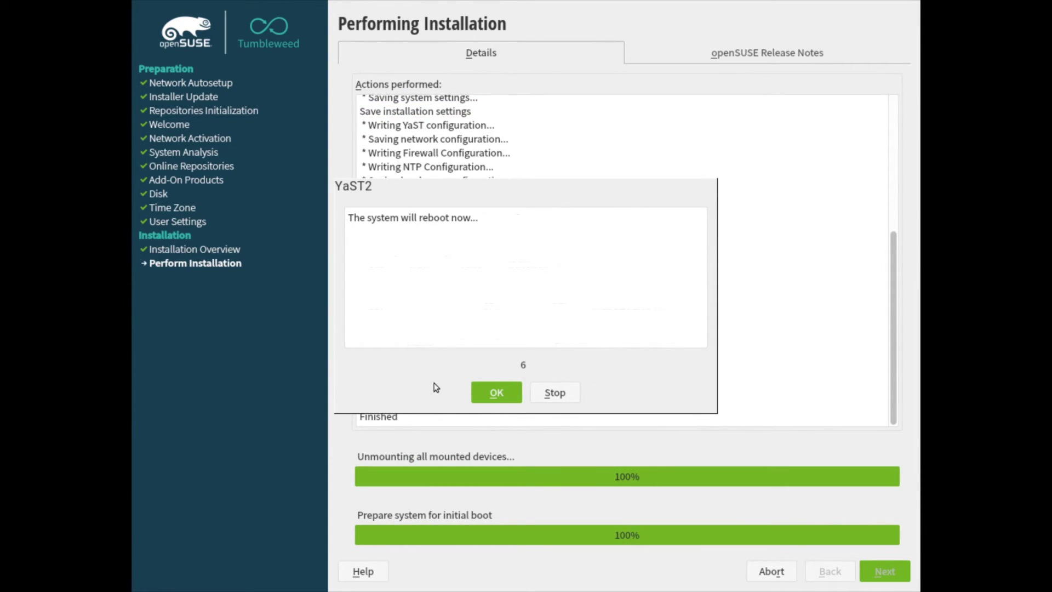
left_click(497, 393)
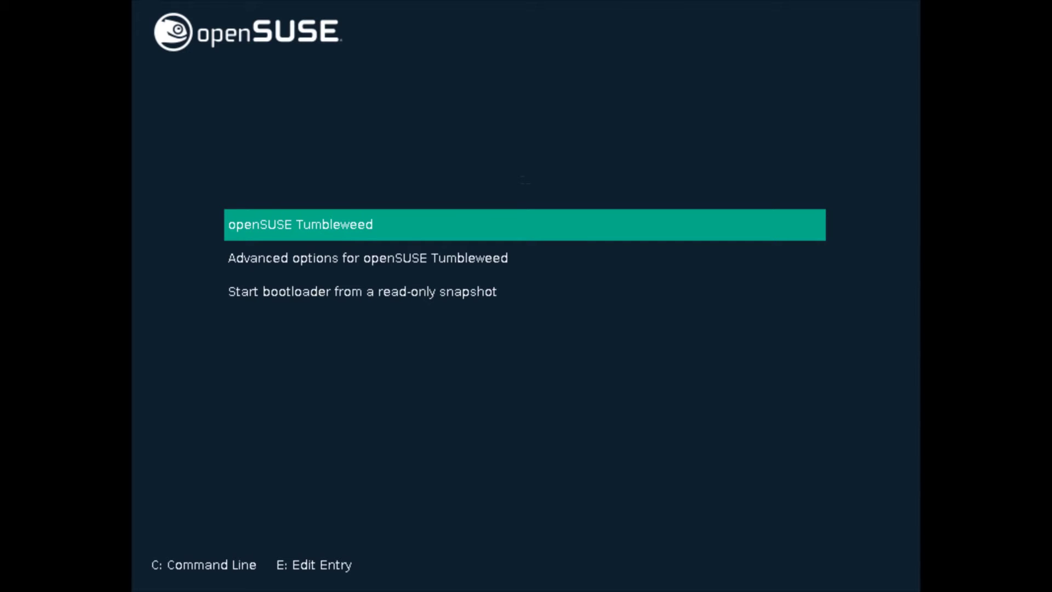
- Boot the installed openSUSE Tumbleweed from its GRUB menu entry
key("Return")
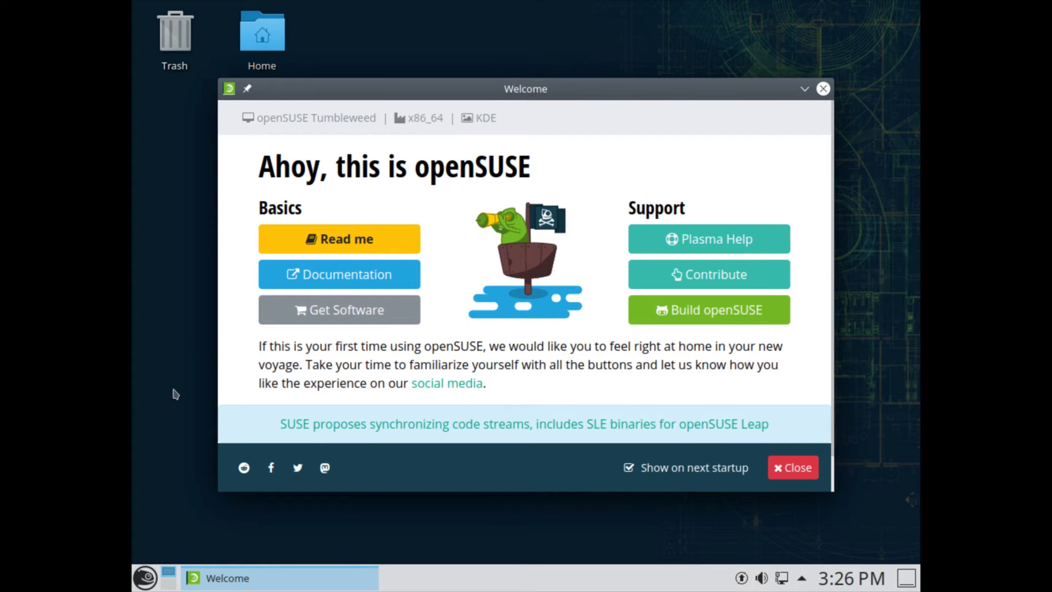
- In System Settings' Display and Monitor, apply 3840x2160 resolution with 200% global scale, then close it
left_click(145, 577)
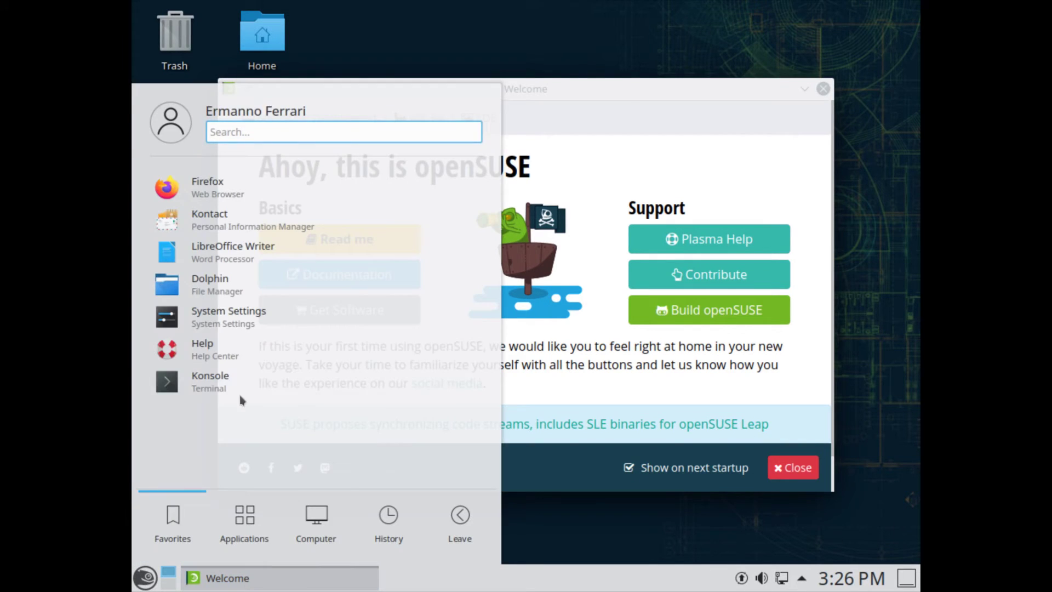
left_click(244, 323)
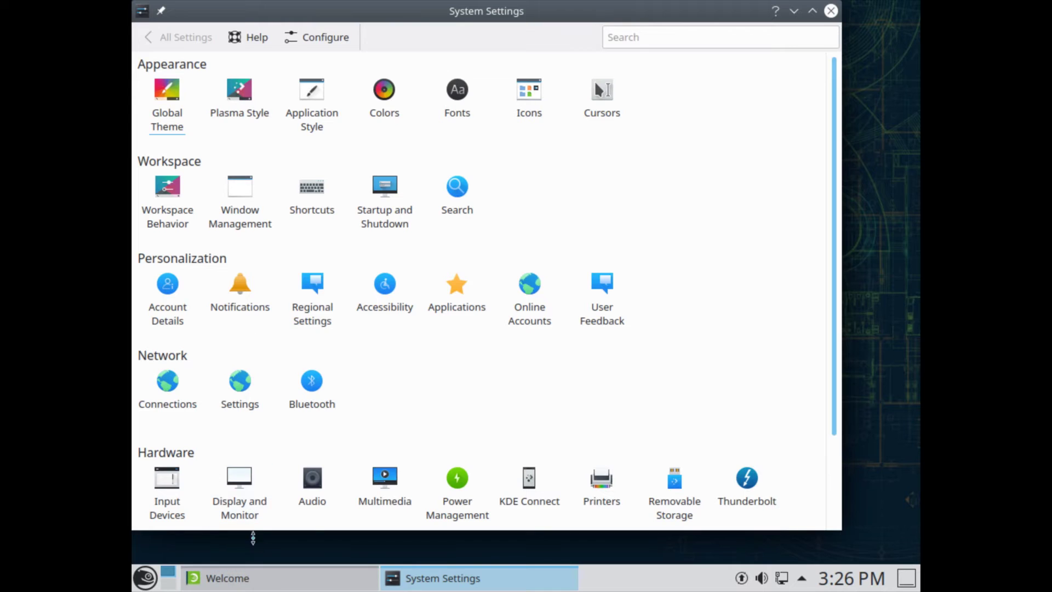
left_click(249, 506)
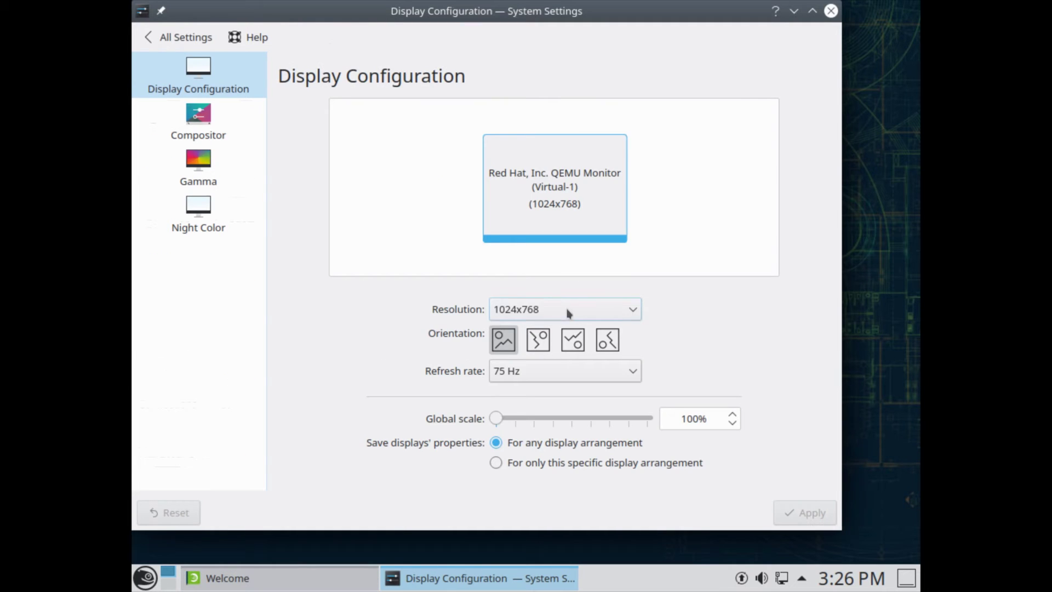
left_click(564, 314)
left_click(563, 111)
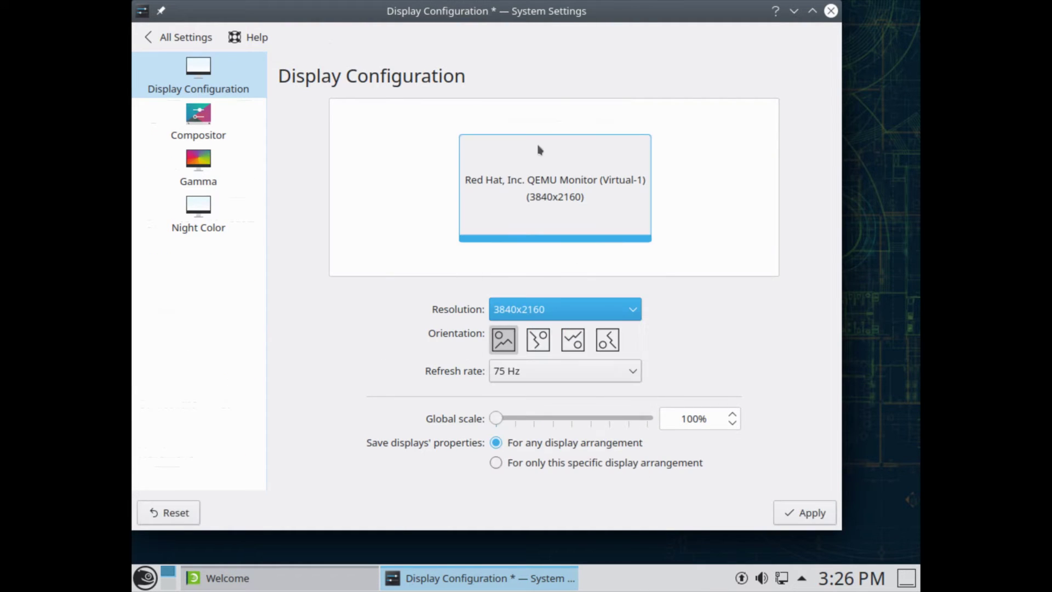
left_click(571, 418)
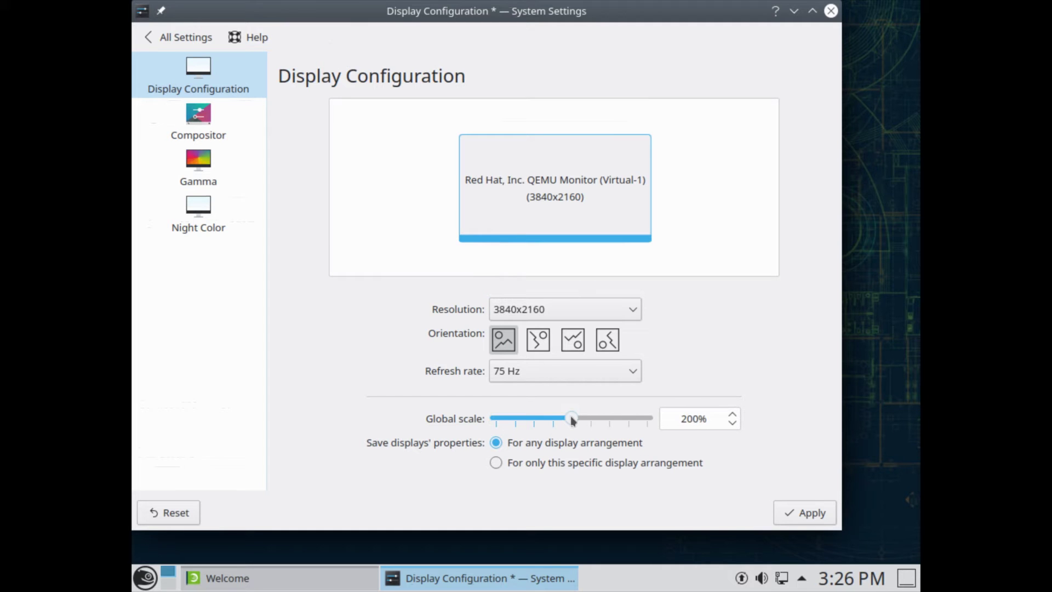
left_click(803, 512)
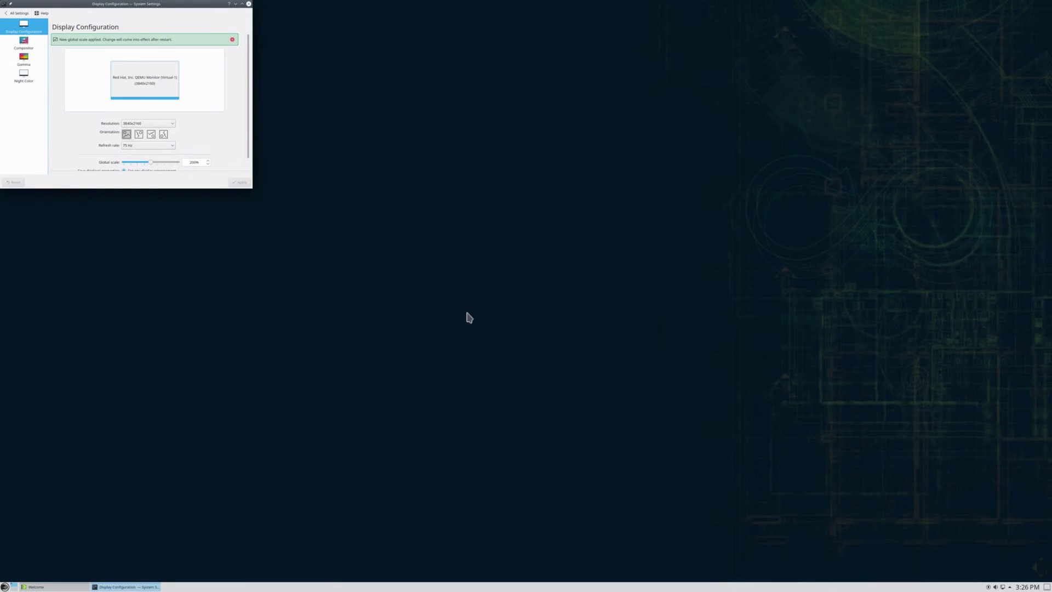
left_click(249, 4)
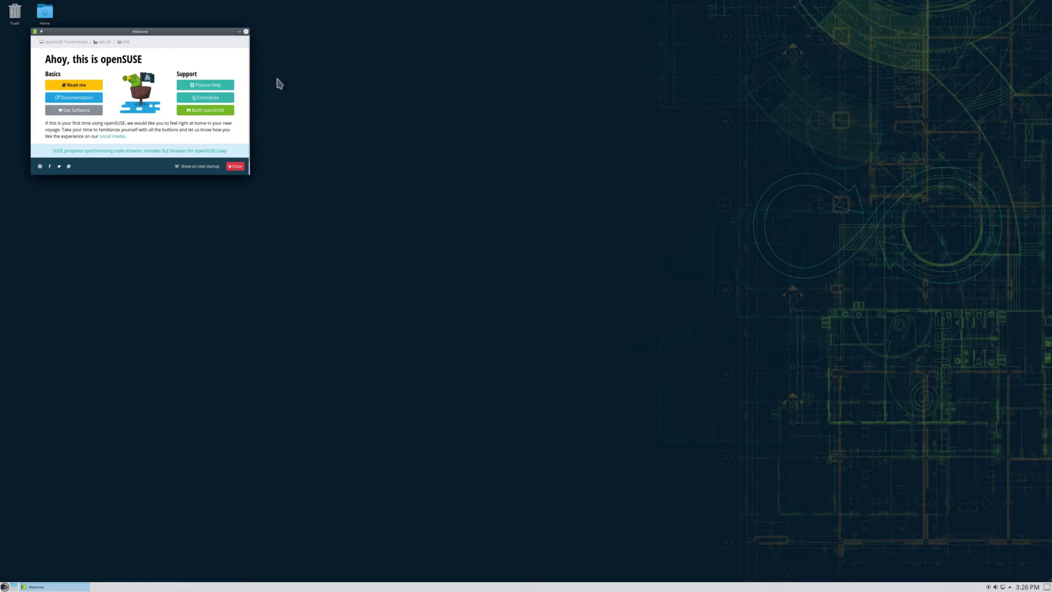
- Close the Welcome window, log out, log back in with the account password, and dismiss Welcome
left_click(235, 165)
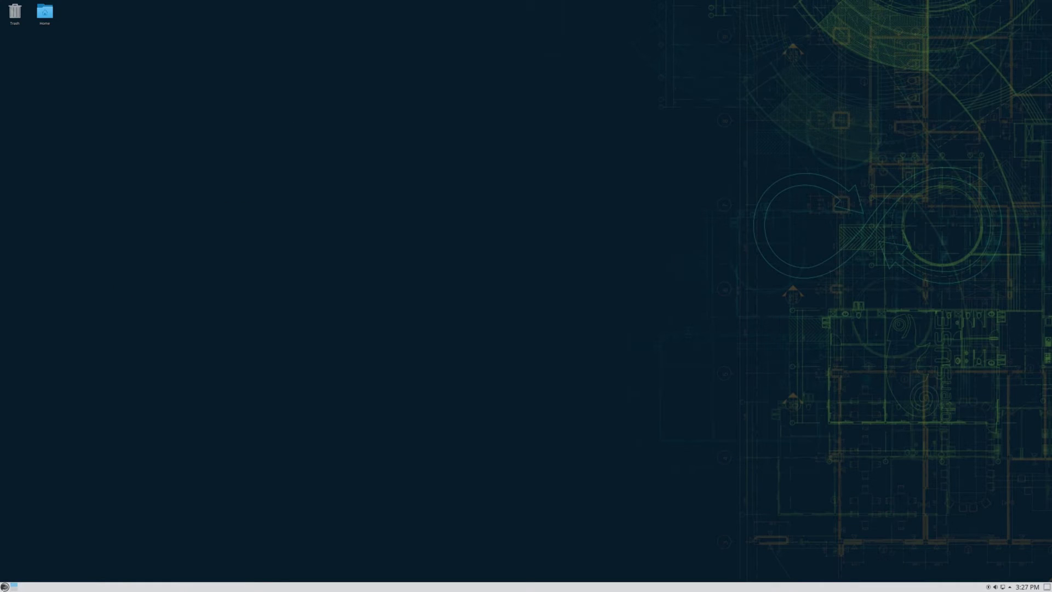
left_click(5, 587)
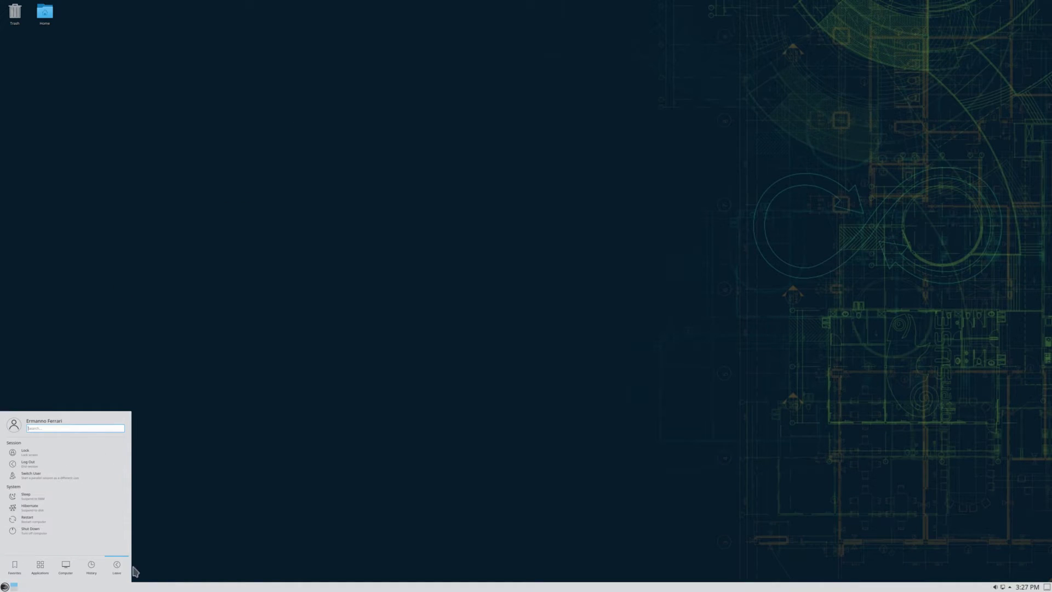
left_click(57, 462)
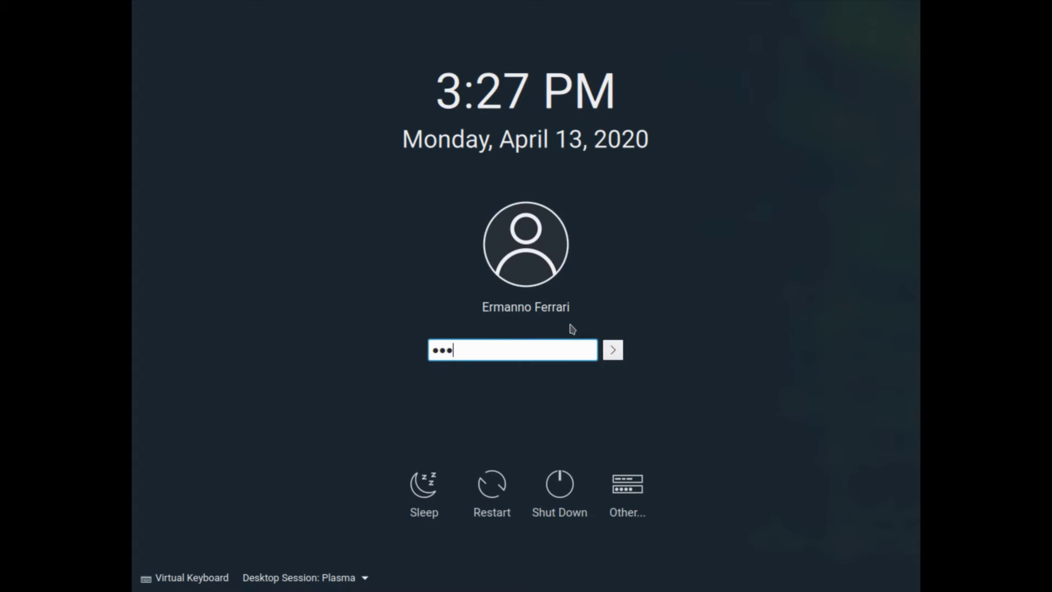
type("*******")
key("Return")
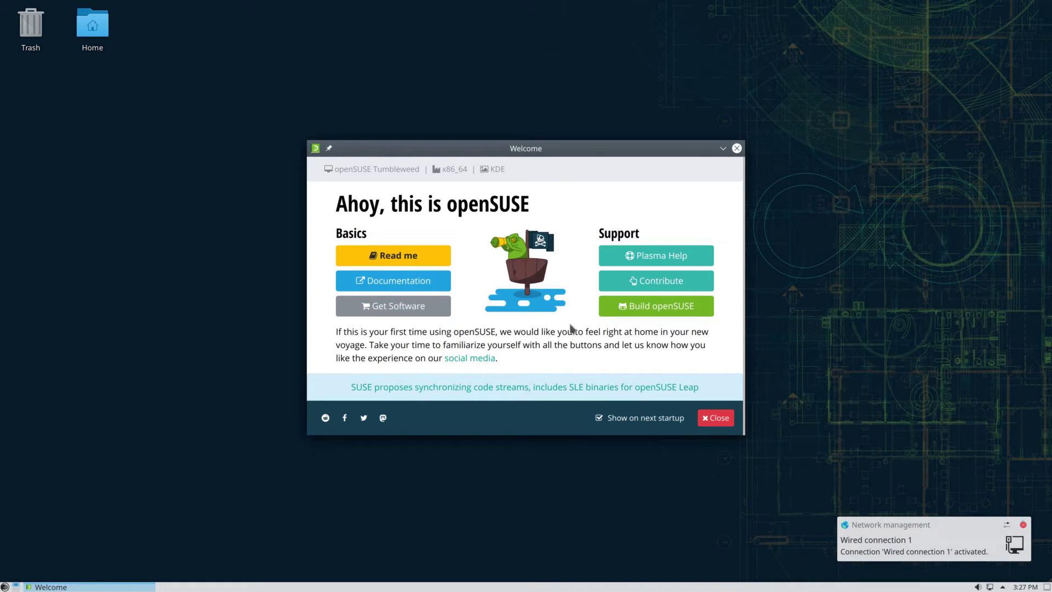
left_click(703, 423)
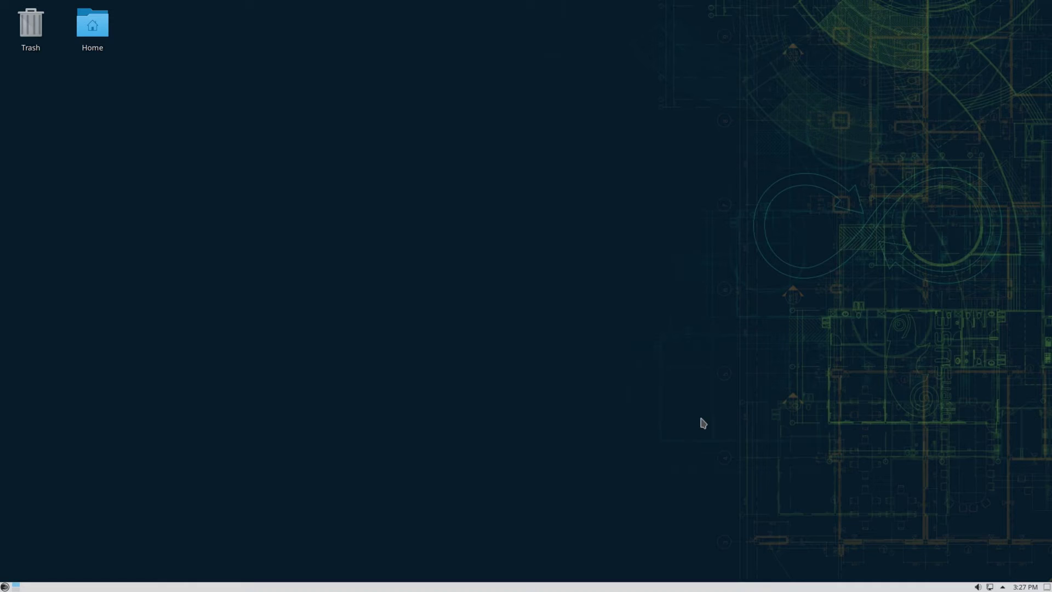
- Make the bottom panel taller in panel edit mode, then leave edit mode
right_click(338, 588)
left_click(359, 576)
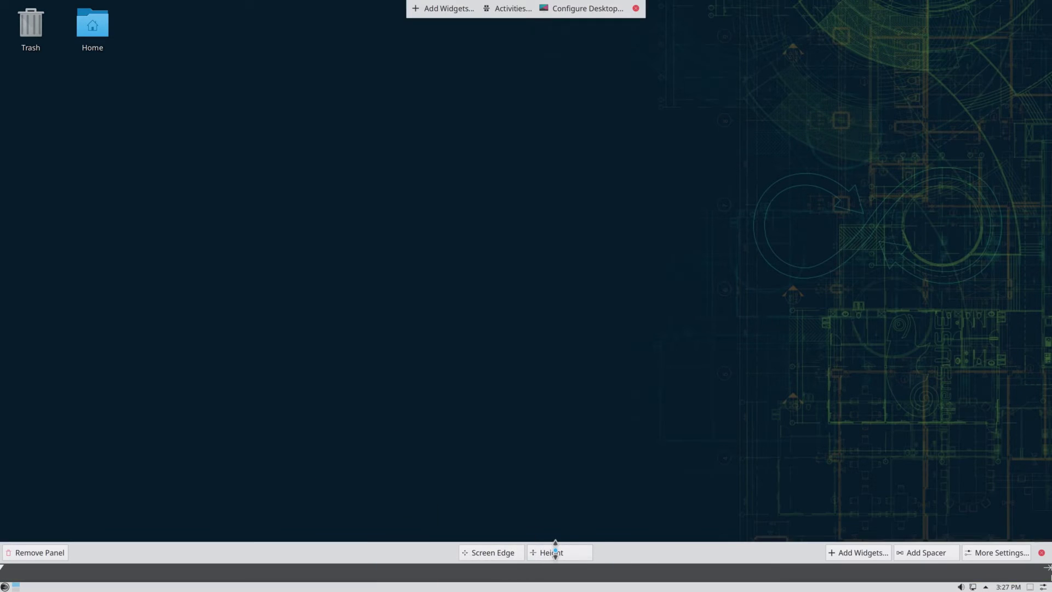
left_click_drag(556, 550, 556, 540)
left_click(551, 471)
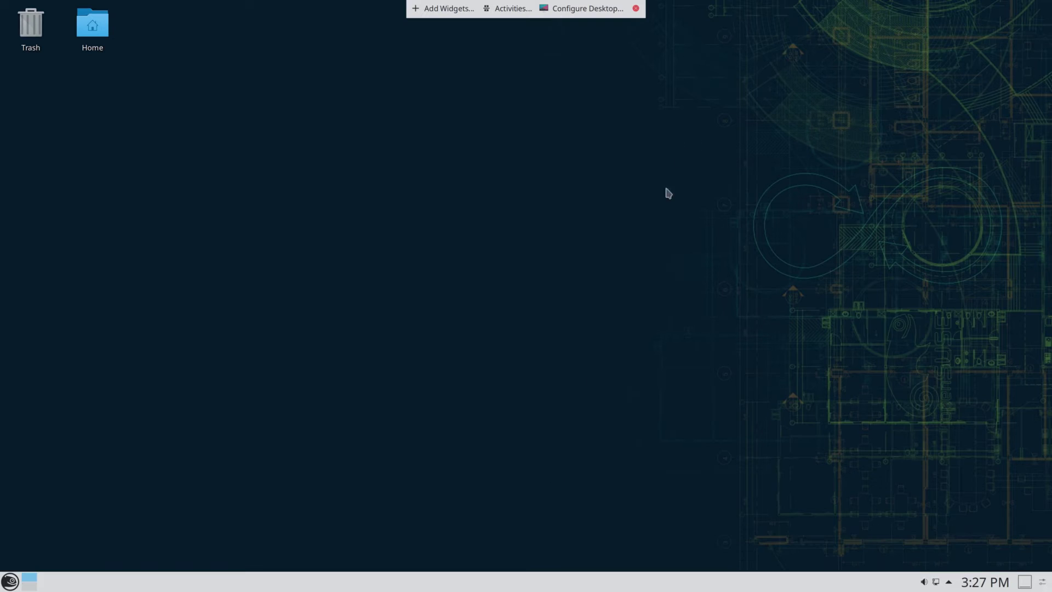
left_click(636, 8)
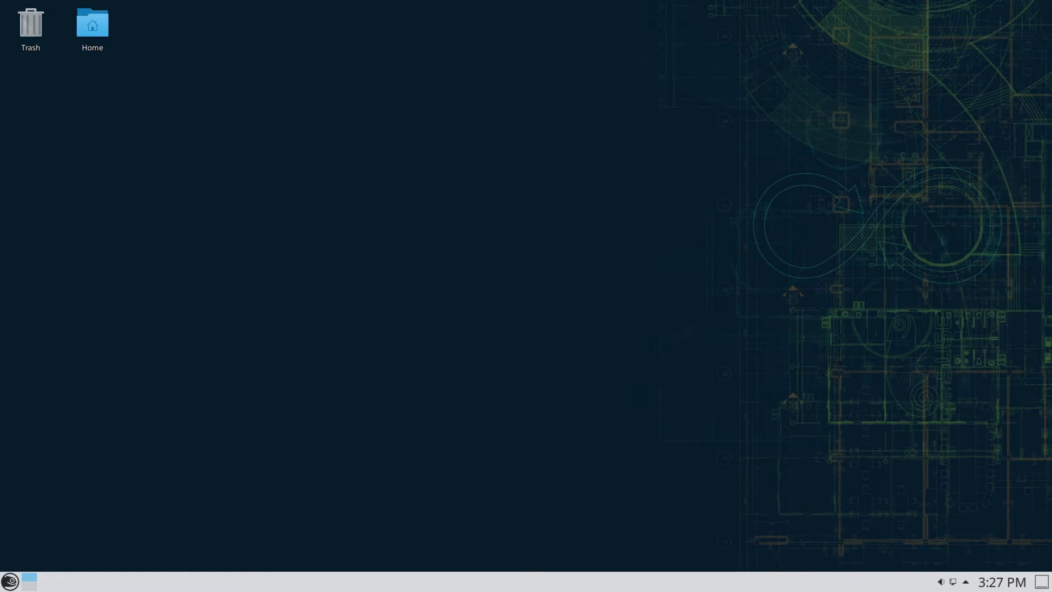
key("super")
type("inf")
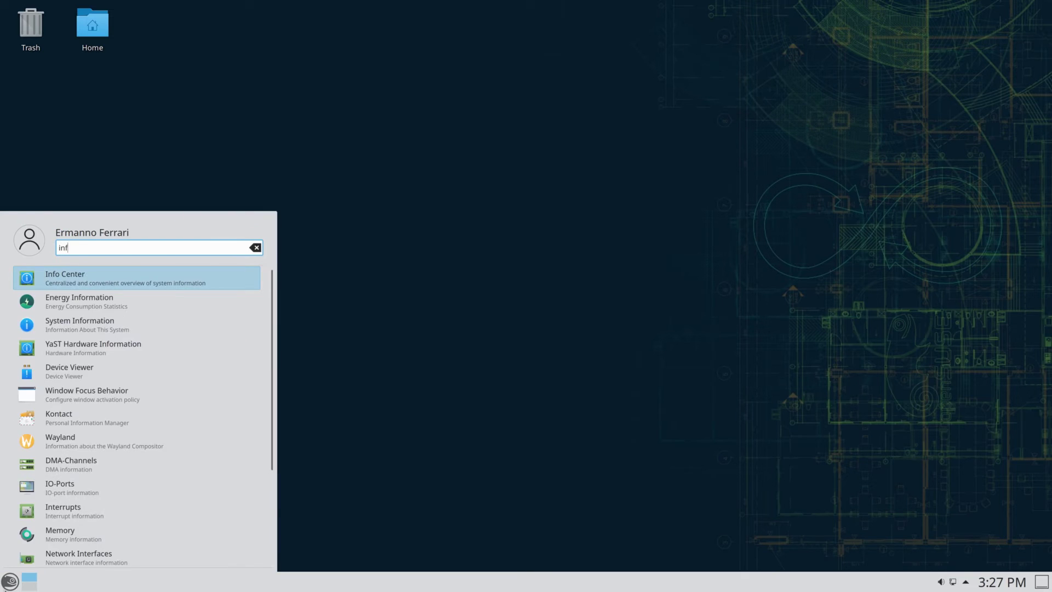
key("Return")
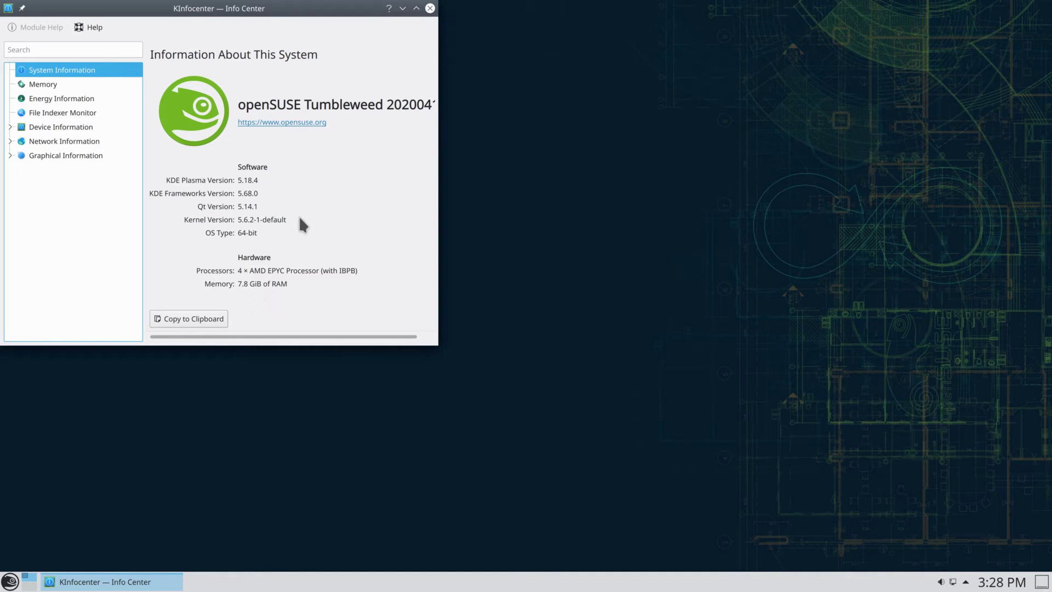
left_click(431, 8)
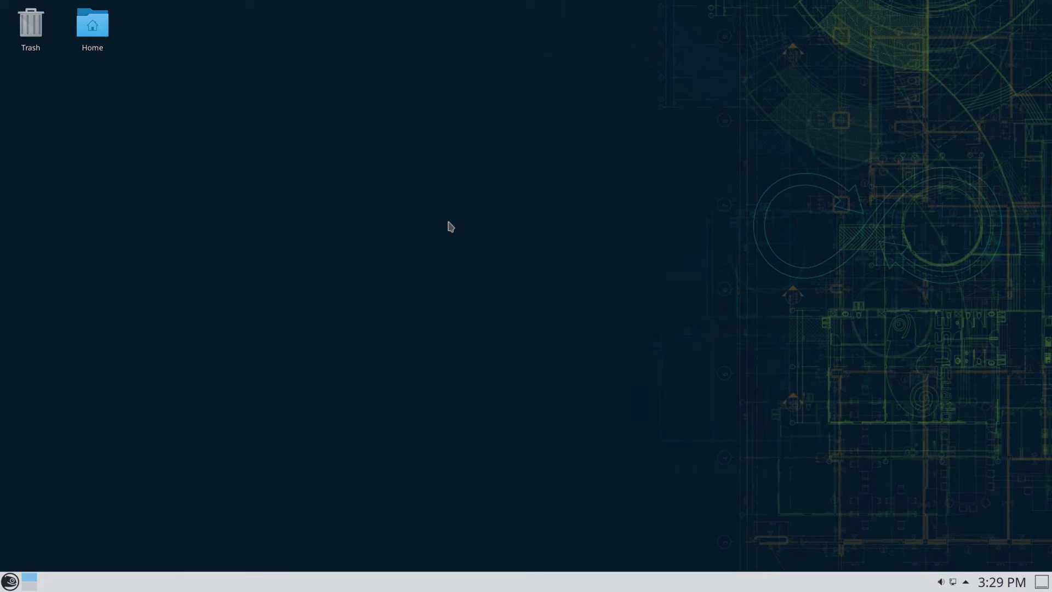
- Browse the launcher's application categories and start LibreOffice Writer from Office
left_click(6, 583)
left_click(85, 540)
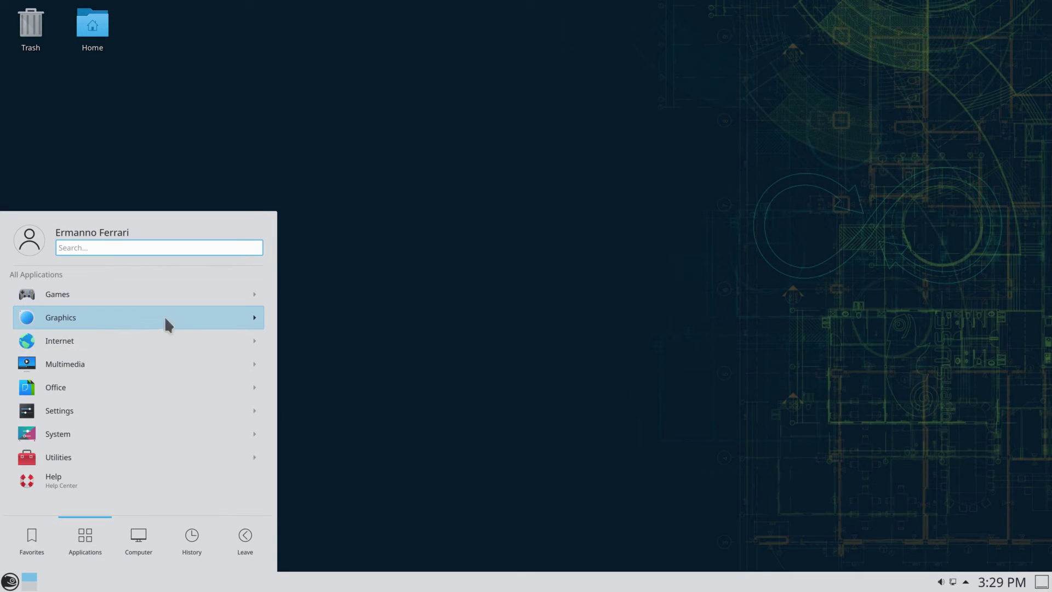
left_click(85, 337)
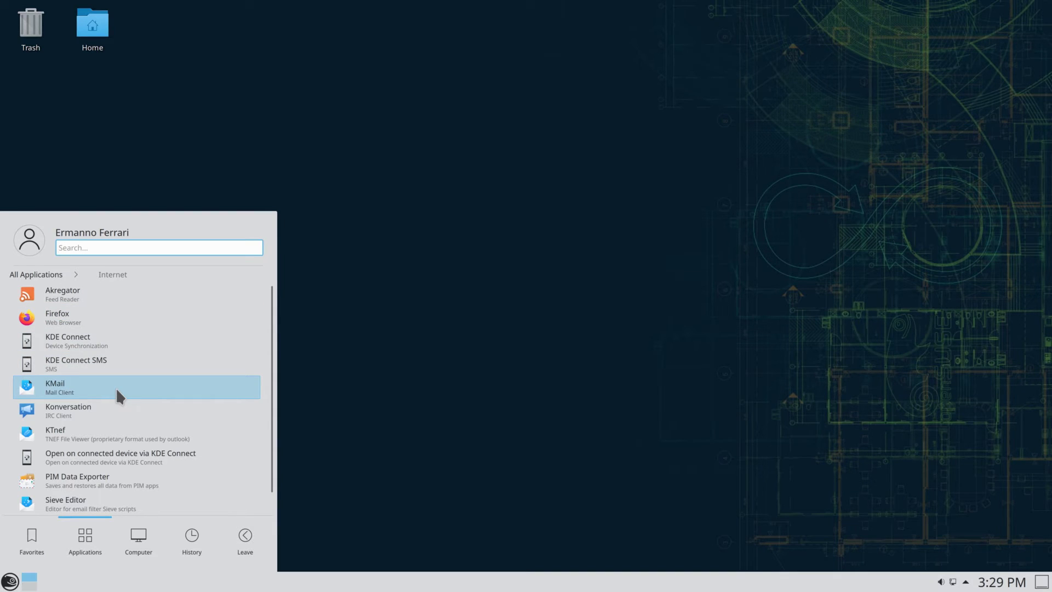
left_click(48, 271)
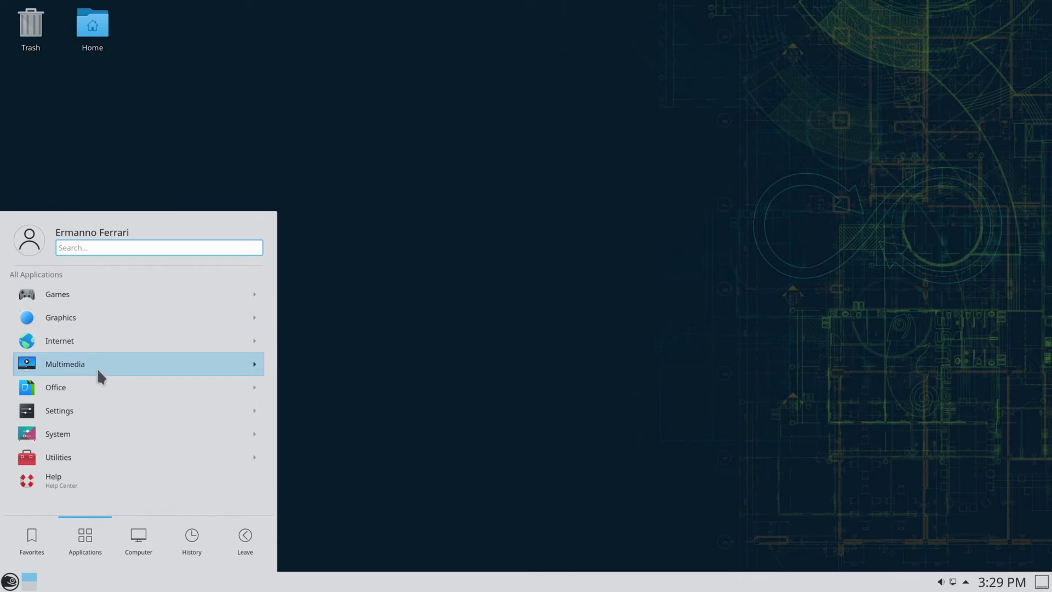
left_click(86, 384)
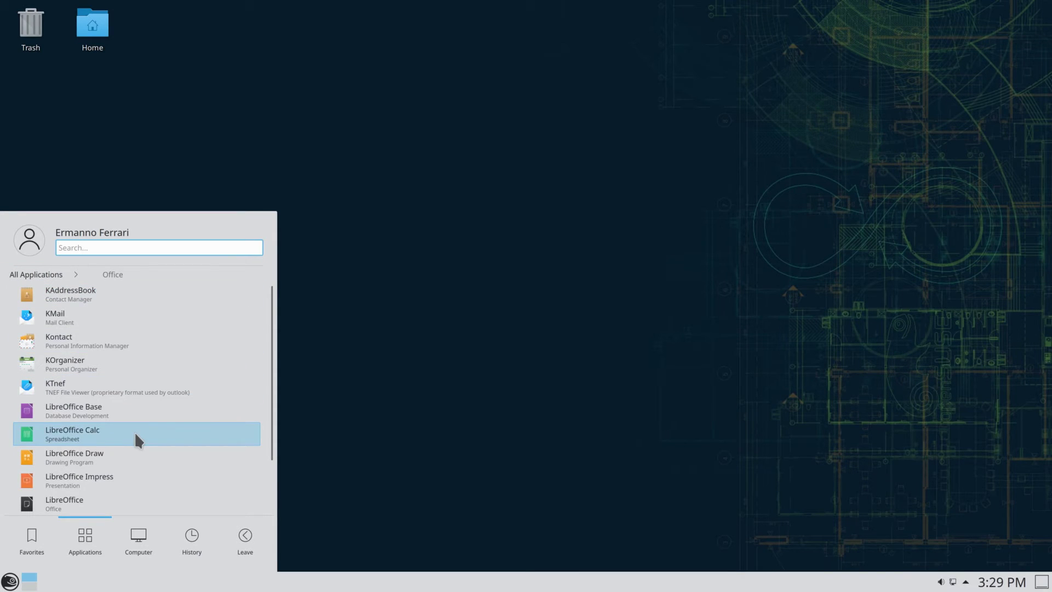
scroll(175, 449, "down", 3)
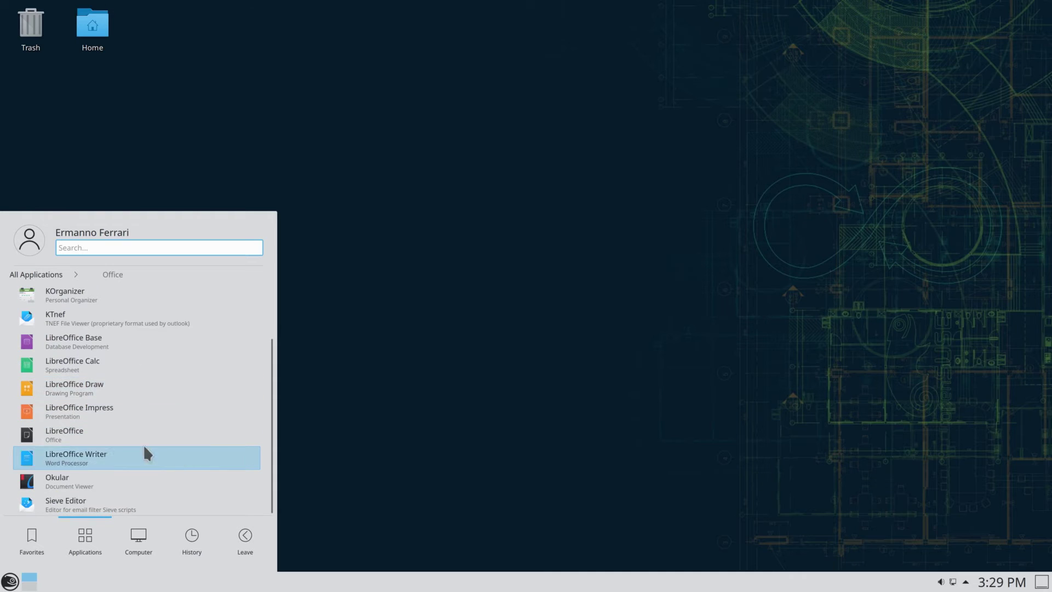
left_click(108, 453)
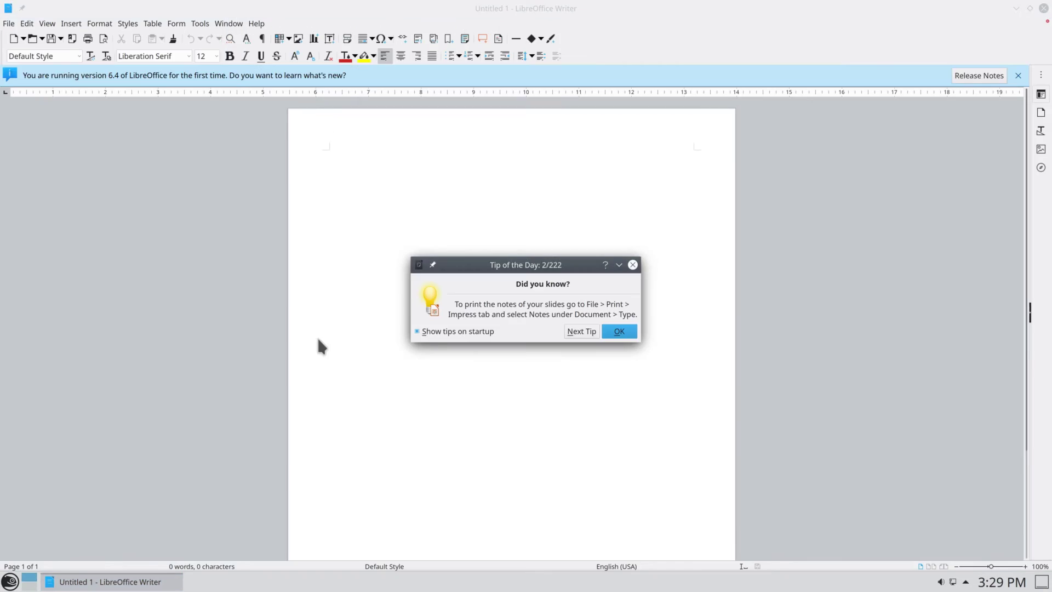
- Dismiss Tip of the Day and confirm version 6.4.2.2 in the About LibreOffice box
left_click(619, 332)
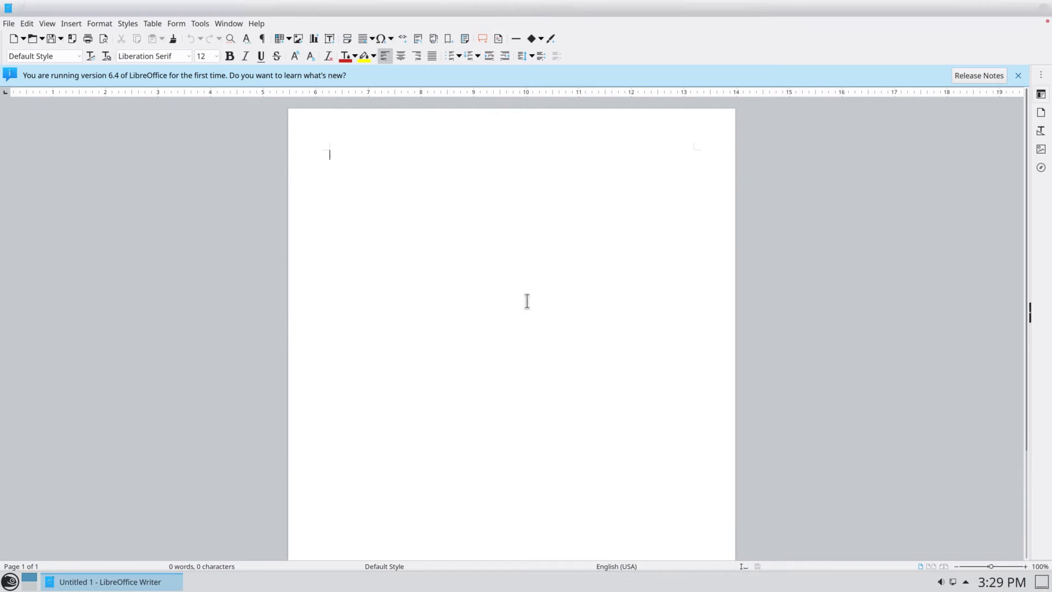
left_click(256, 23)
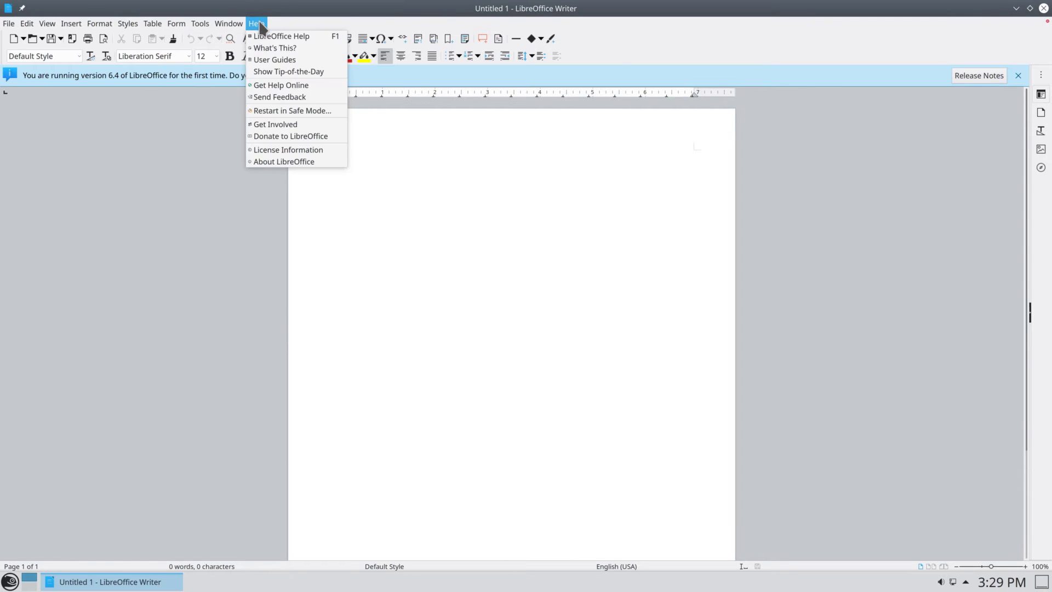
left_click(278, 162)
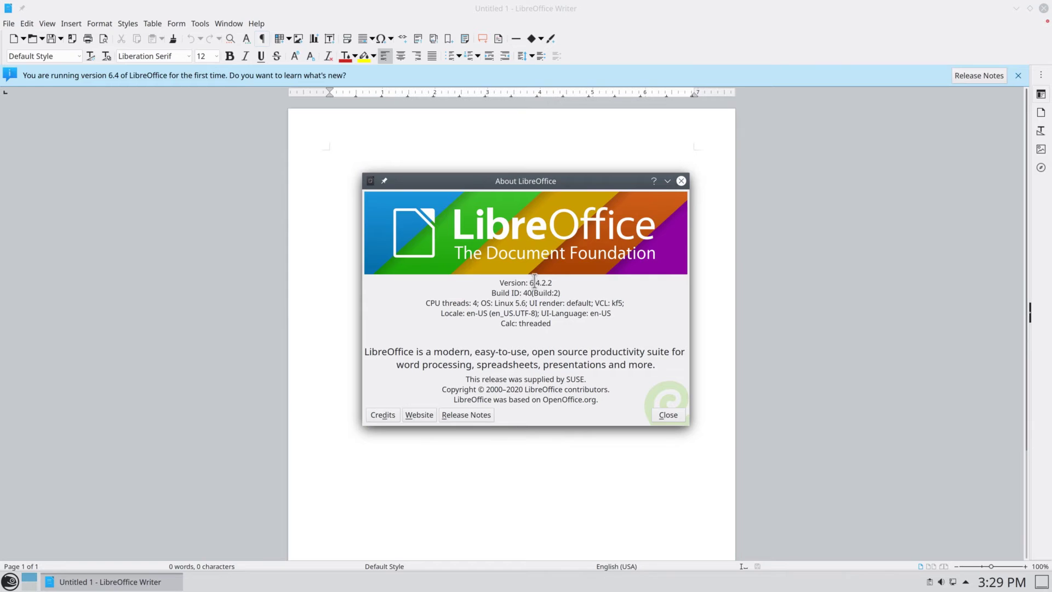
left_click_drag(529, 283, 576, 288)
left_click(575, 288)
left_click(681, 182)
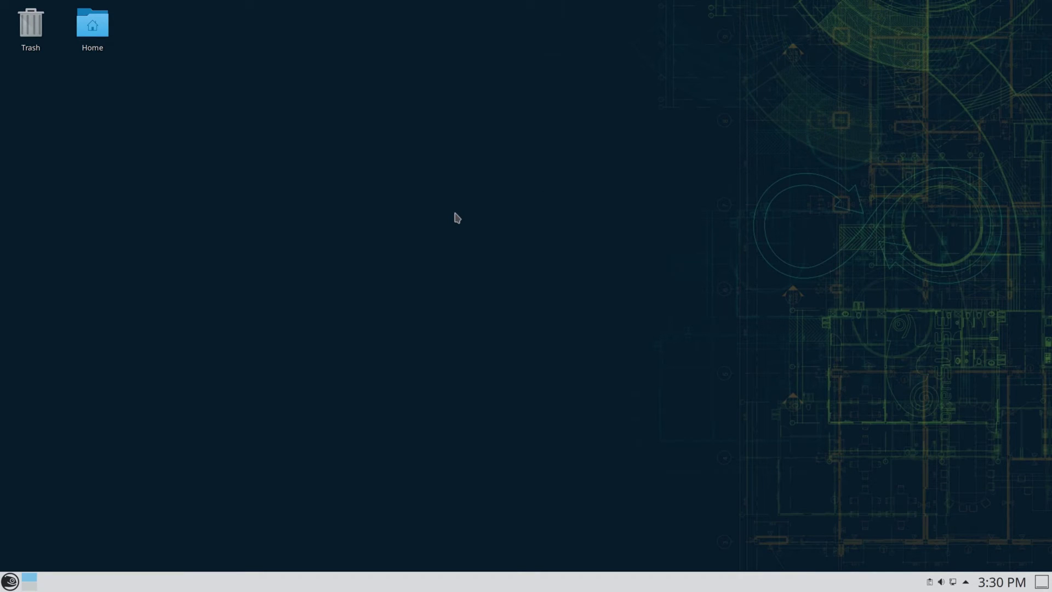
- Launch Discover via a 'disc' search, fetch updates showing the system up to date, then close it
left_click(10, 581)
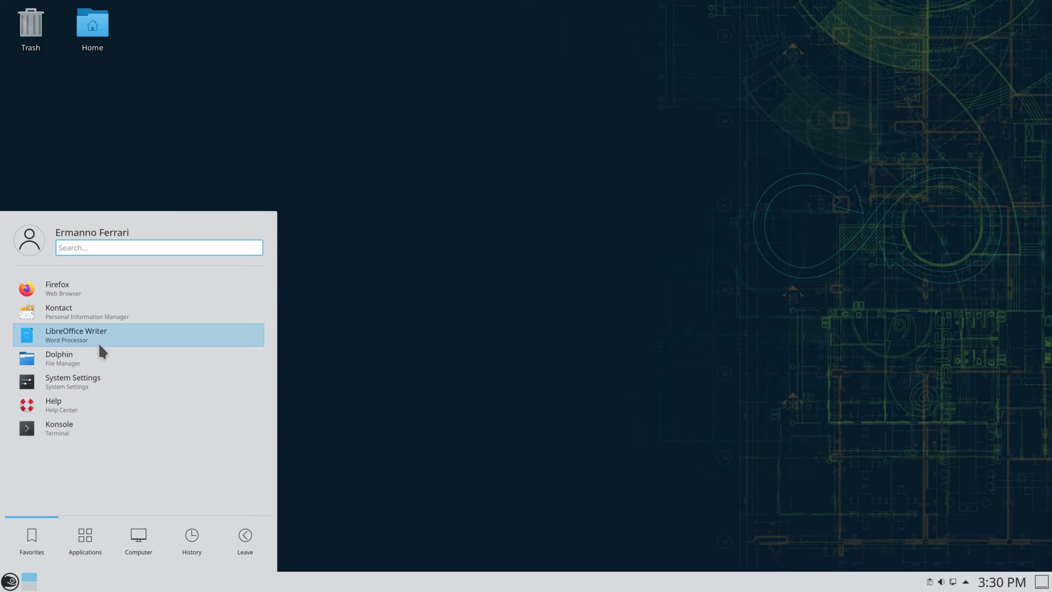
type("disc")
key("Return")
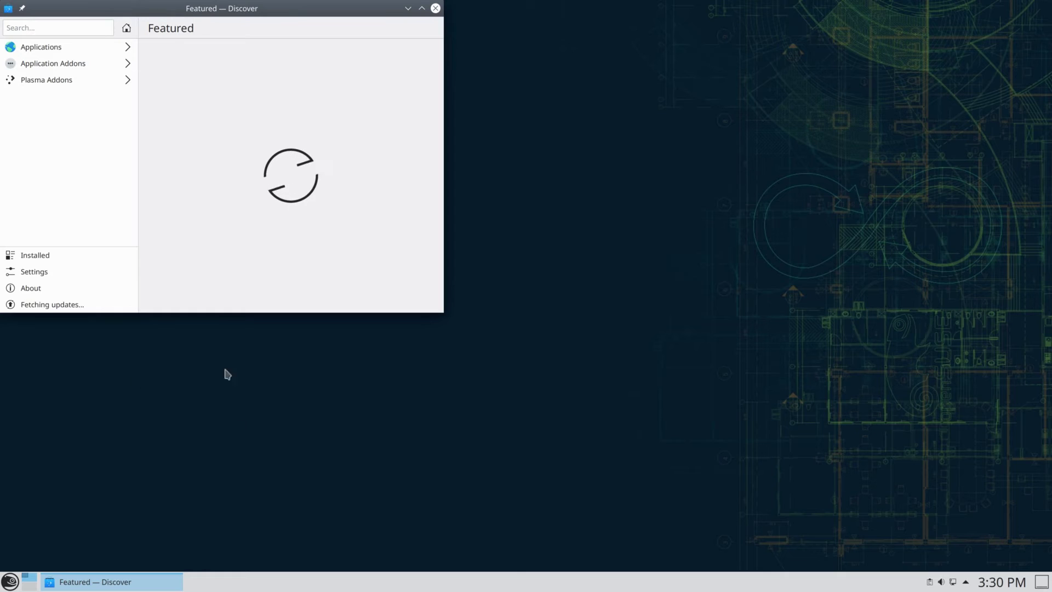
left_click(53, 305)
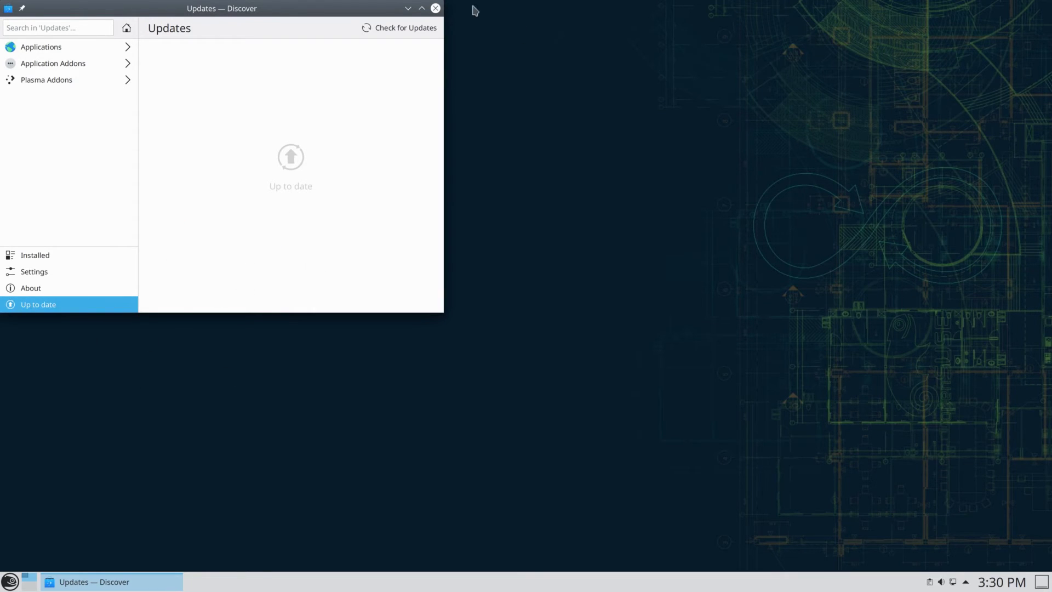
left_click(436, 9)
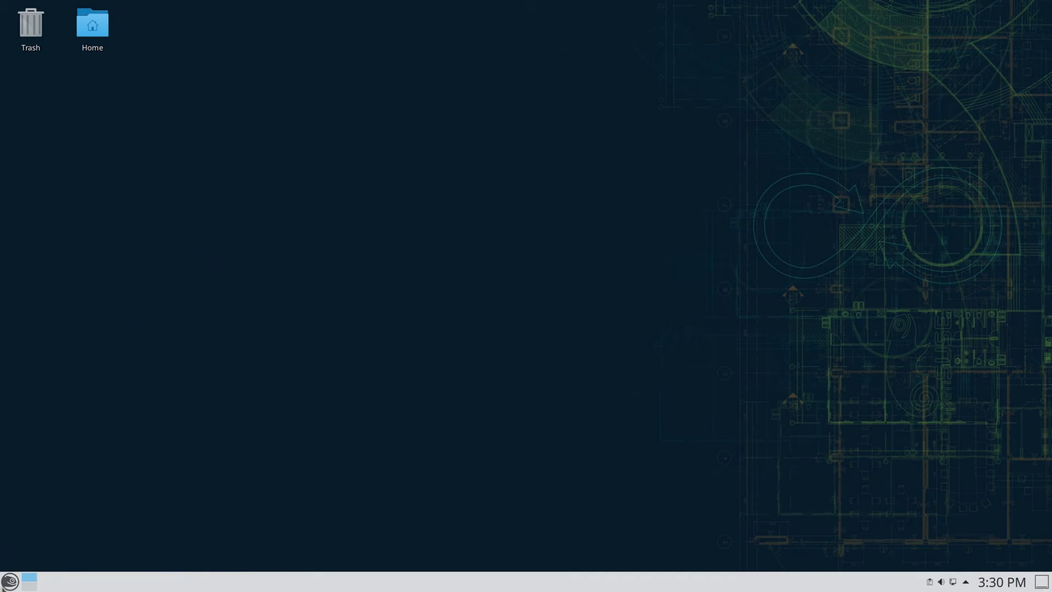
- Run 'sudo zypper dup' in Konsole with enlarged text, finding nothing to do, then close Konsole
left_click(10, 581)
left_click(65, 433)
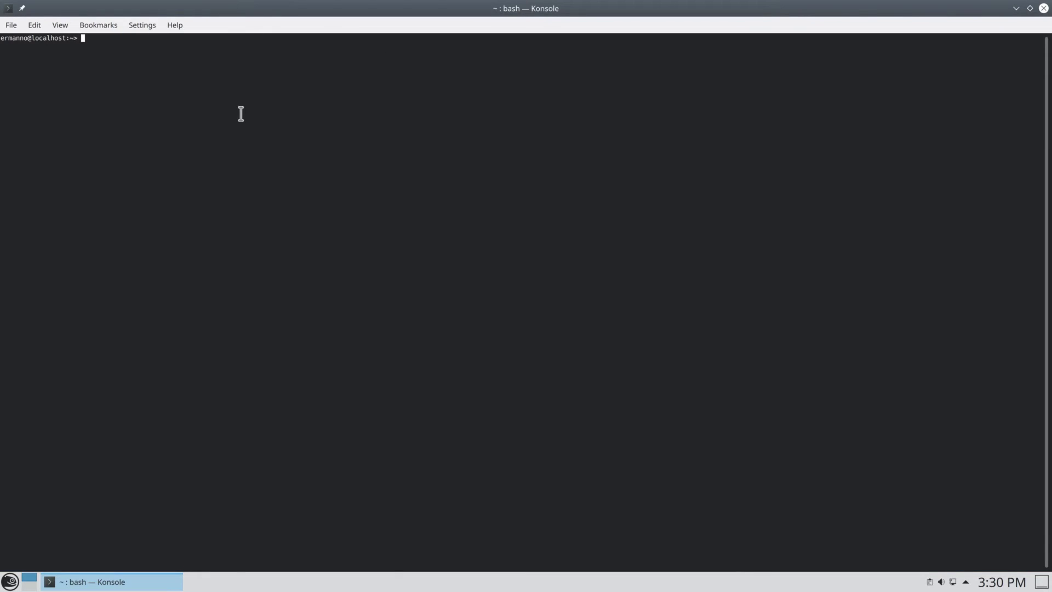
key("ctrl+plus")
key("ctrl+plus")
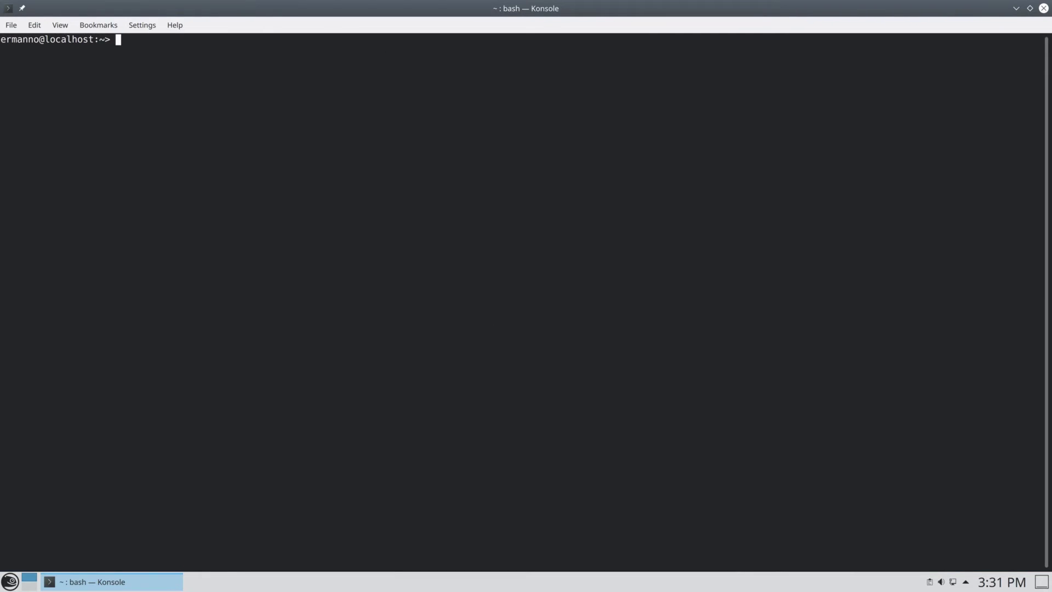
type("sudo zypper dup")
key("Return")
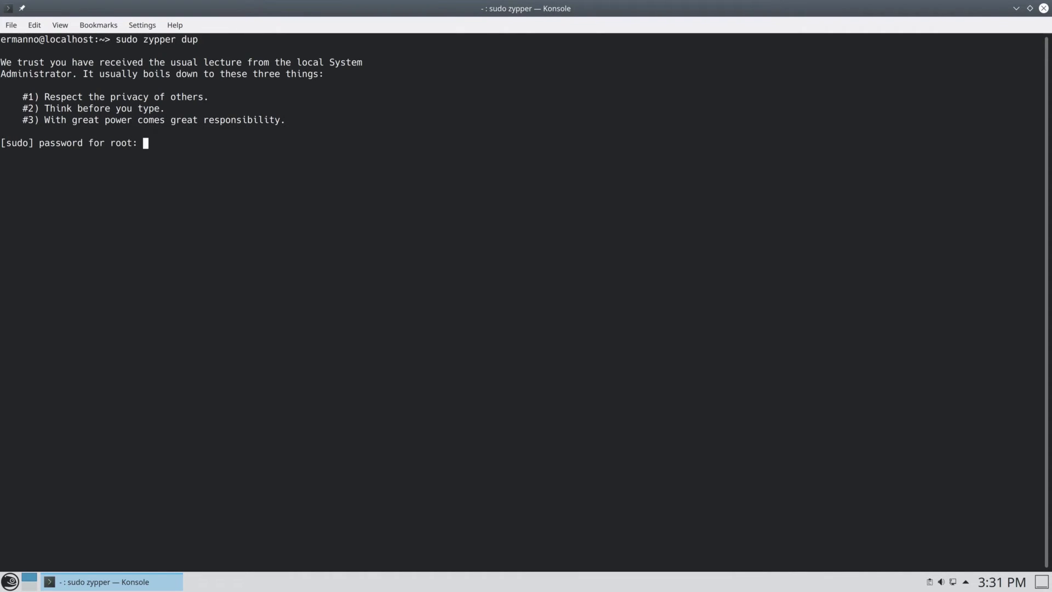
key("Return")
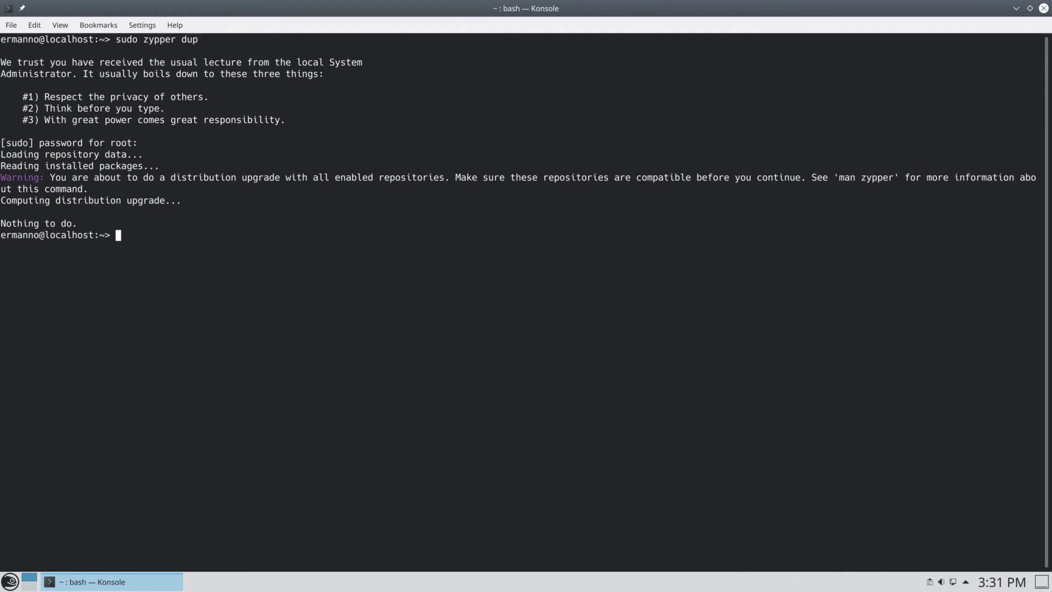
left_click(1043, 8)
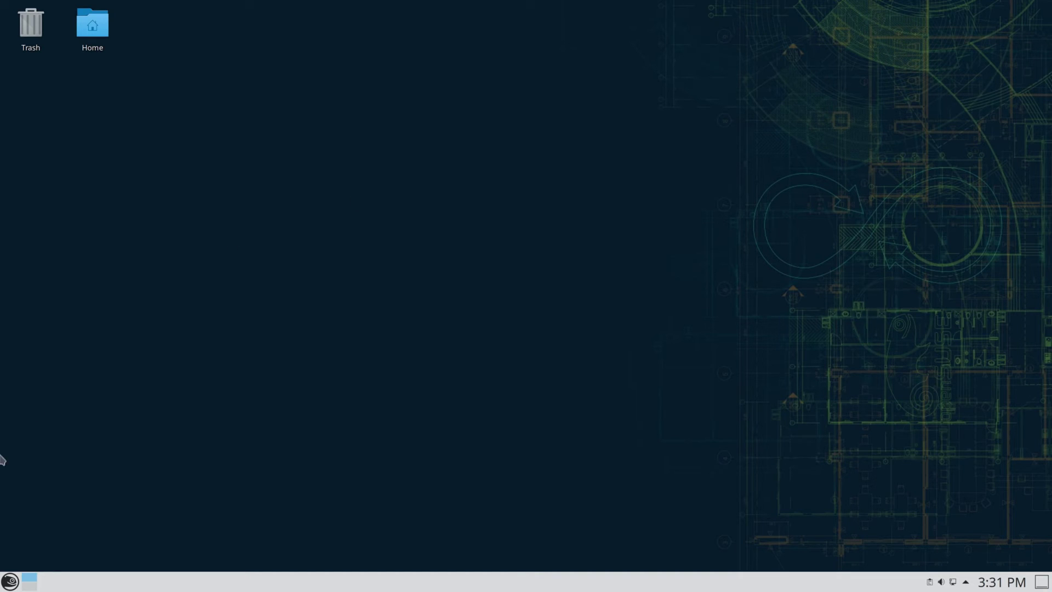
left_click(10, 581)
- Search 'yast', start YaST Control Center with the root password, and maximize its window
type("yast")
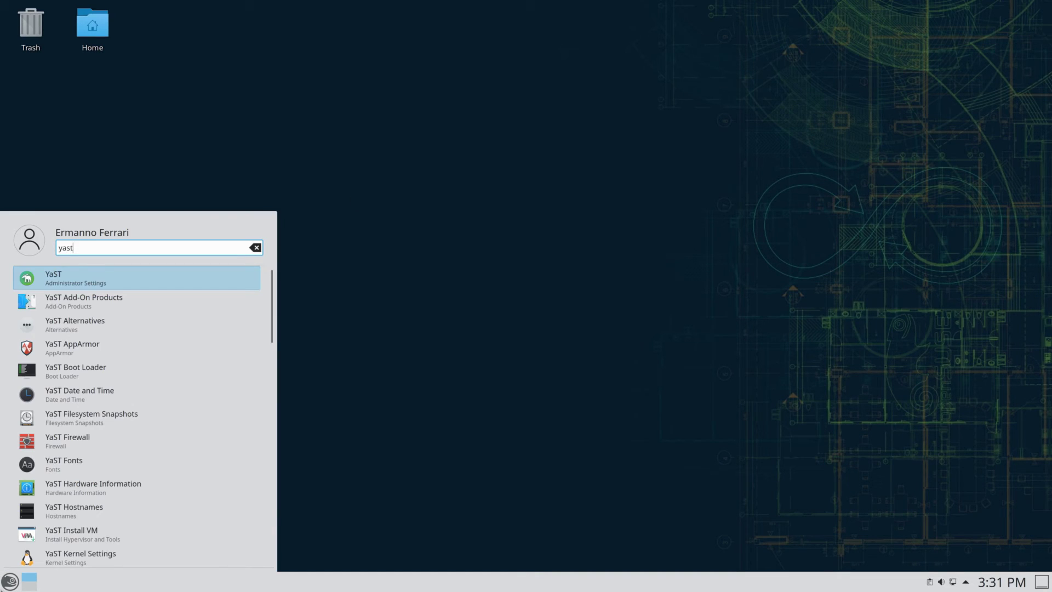
key("Return")
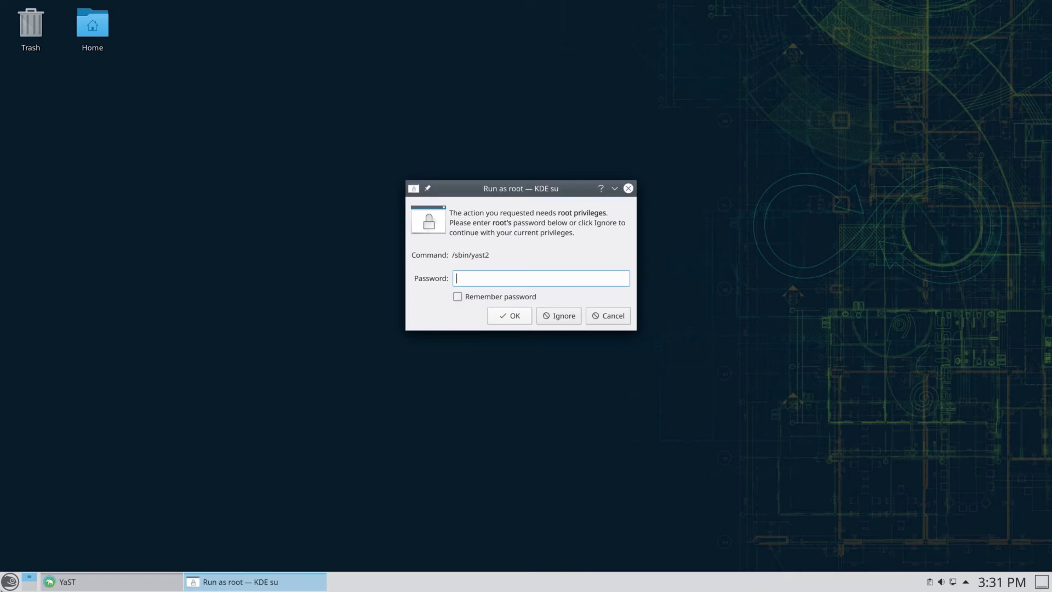
type("*********")
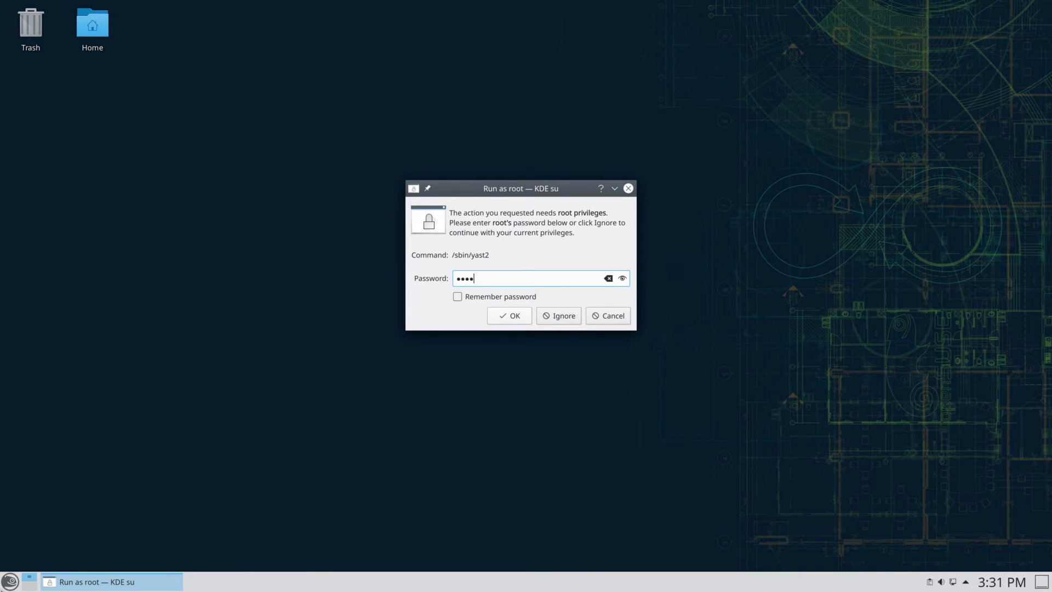
key("Return")
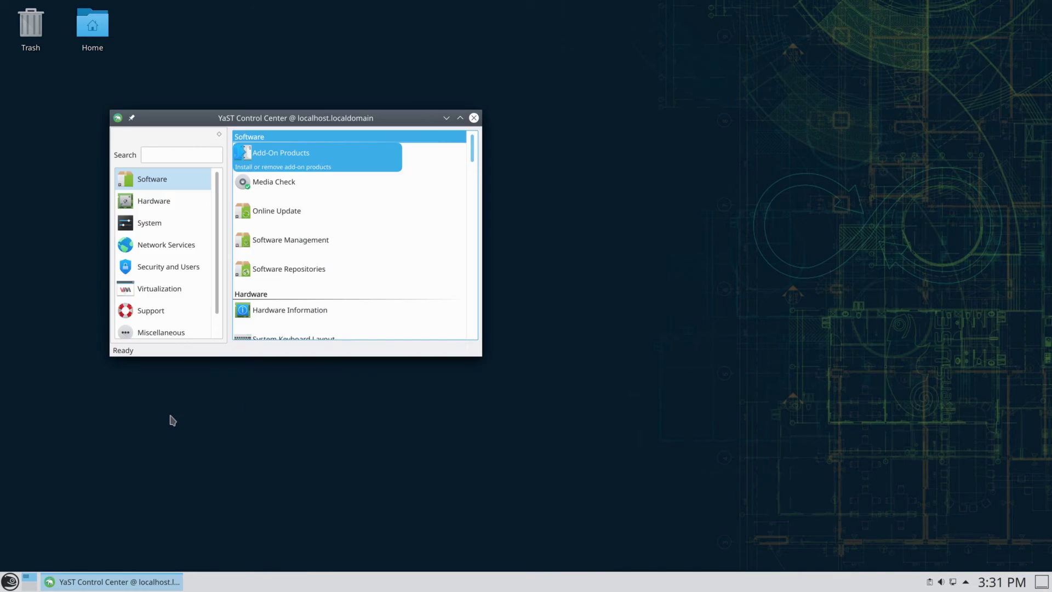
left_click(461, 117)
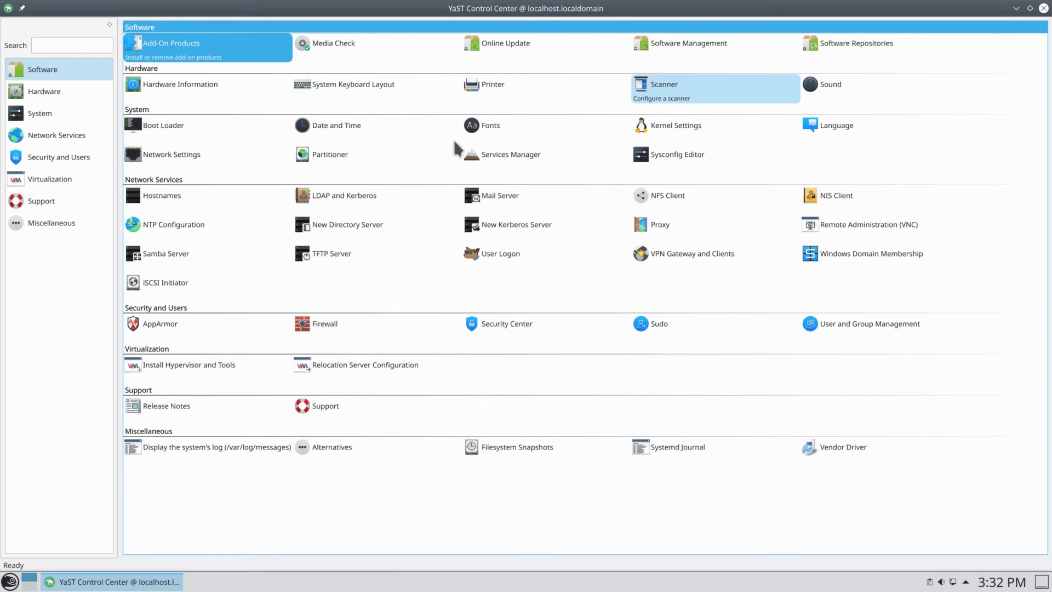
left_click(158, 126)
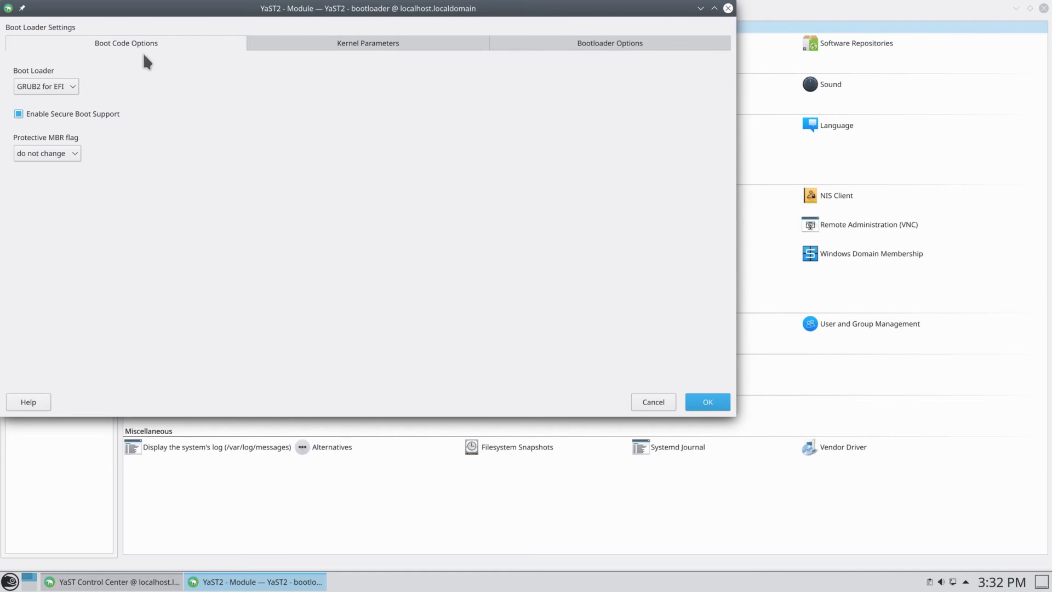
left_click(62, 87)
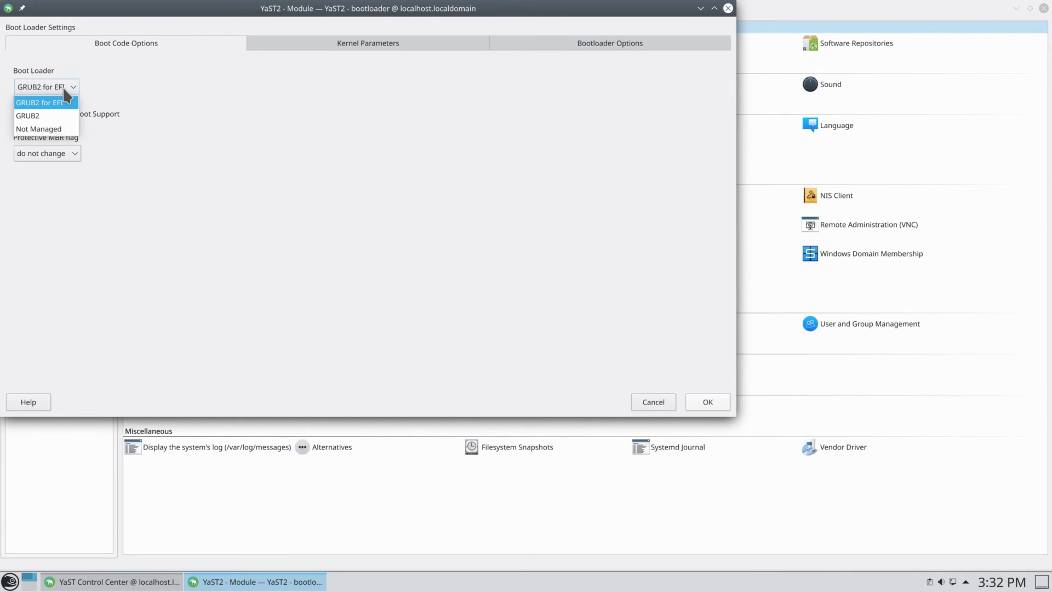
left_click(64, 89)
left_click(353, 44)
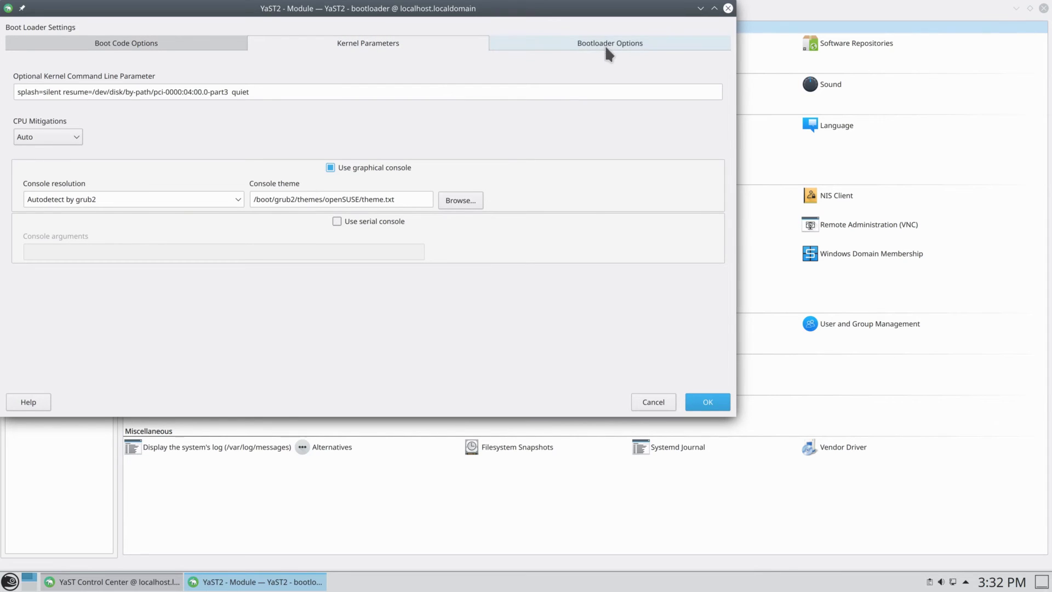
left_click(623, 43)
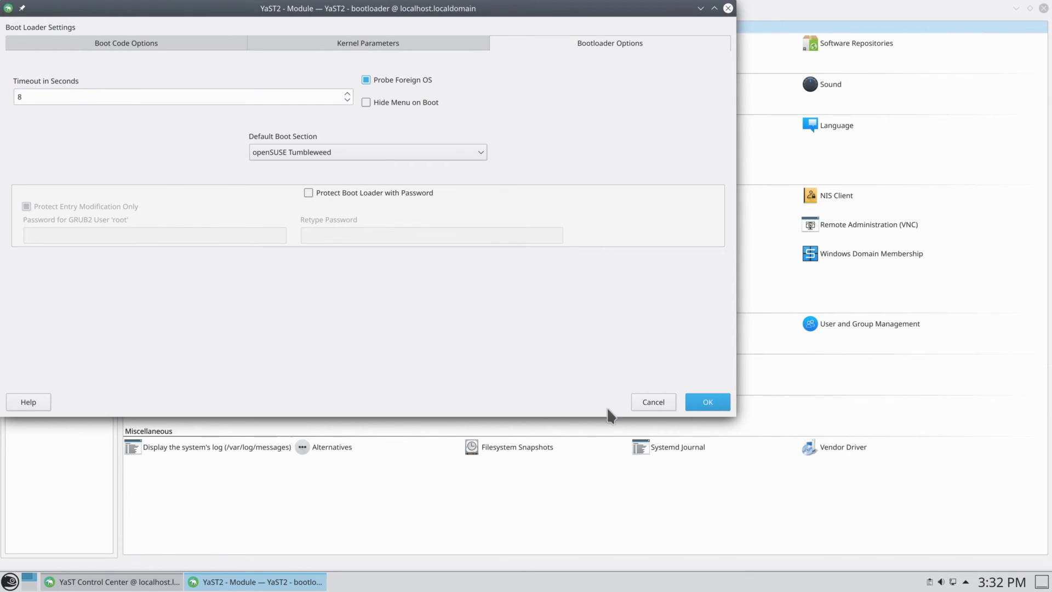
left_click(663, 402)
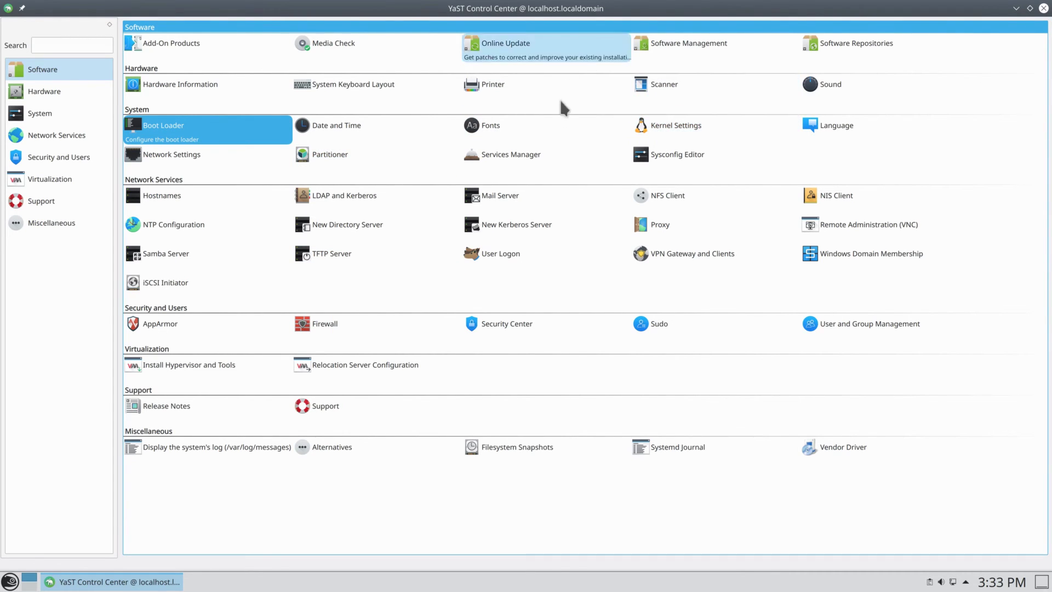
- Open Services Manager, view the default target list, then cancel and confirm leaving without changes
left_click(499, 154)
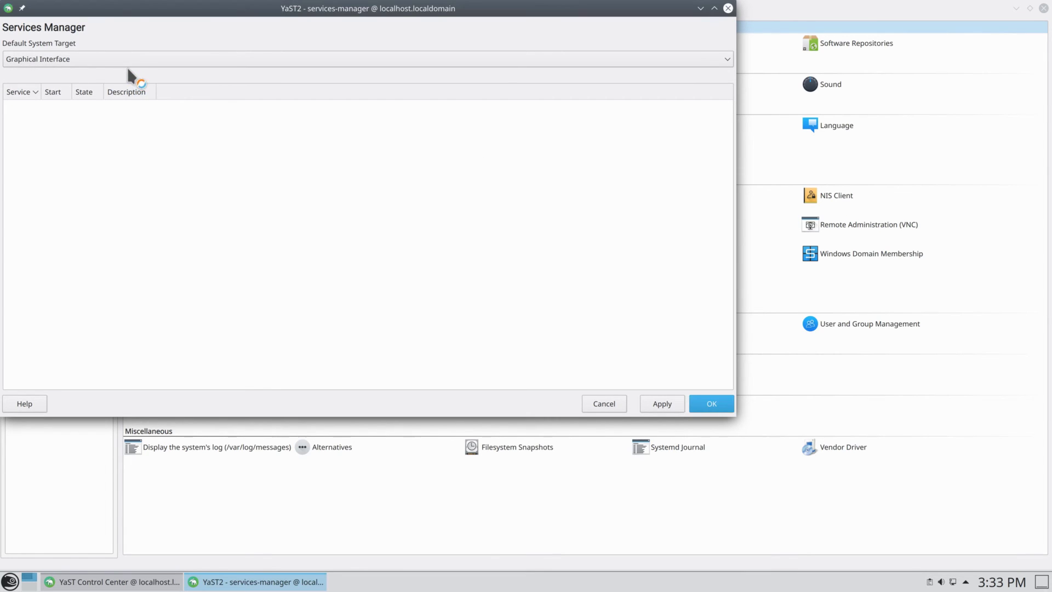
left_click(90, 60)
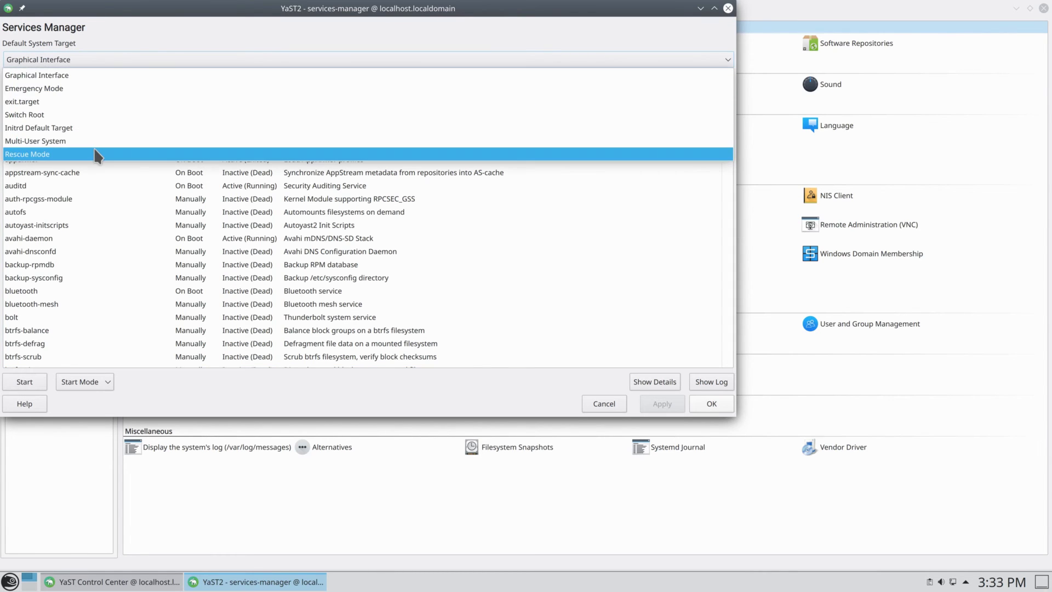
left_click(600, 404)
left_click(600, 403)
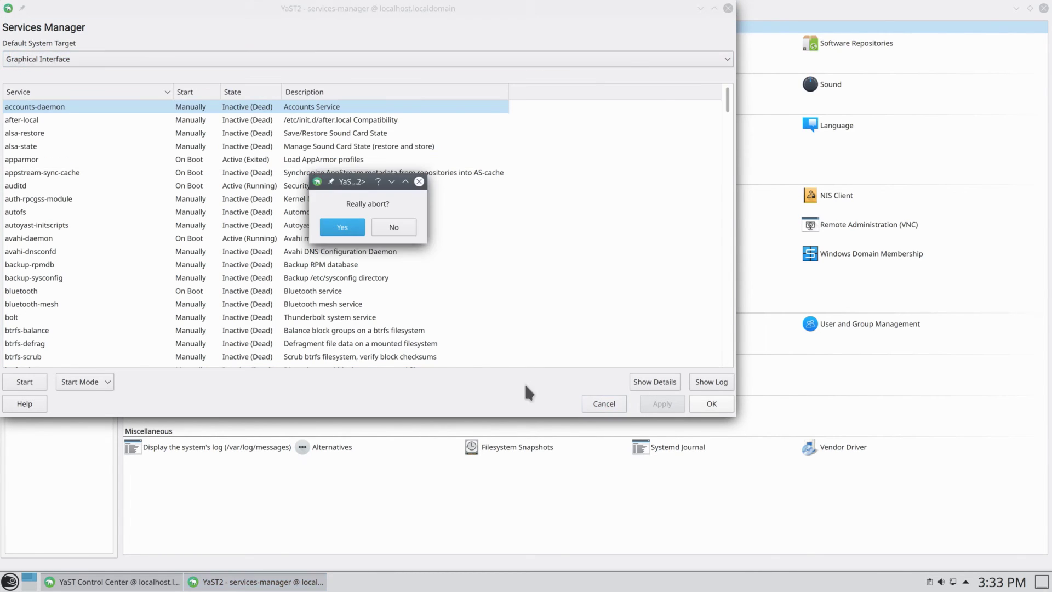
left_click(346, 228)
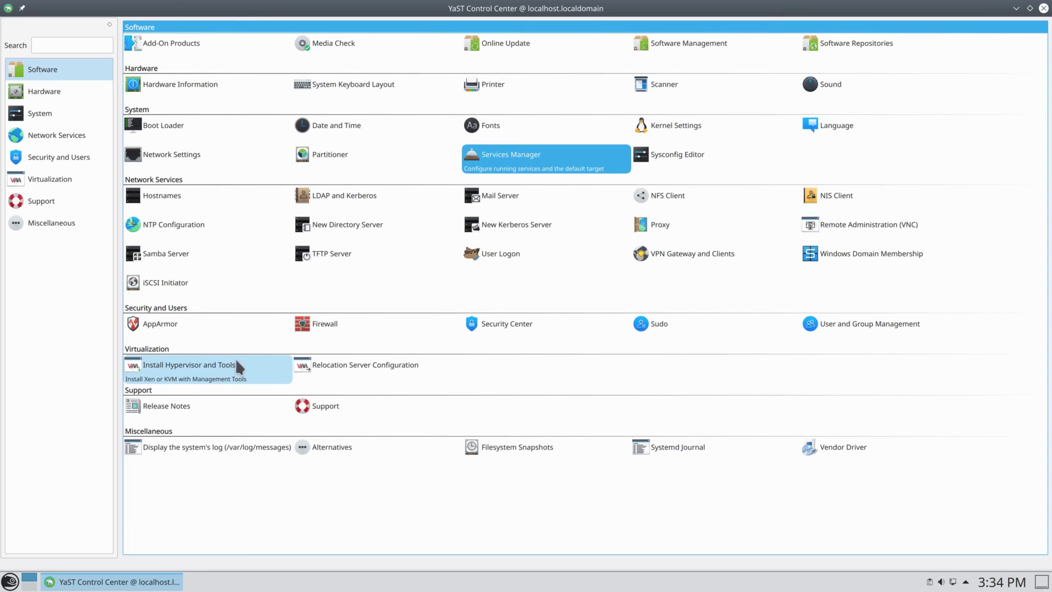
- Install KVM server and KVM tools via Install Hypervisor and Tools, acknowledging completion
left_click(210, 366)
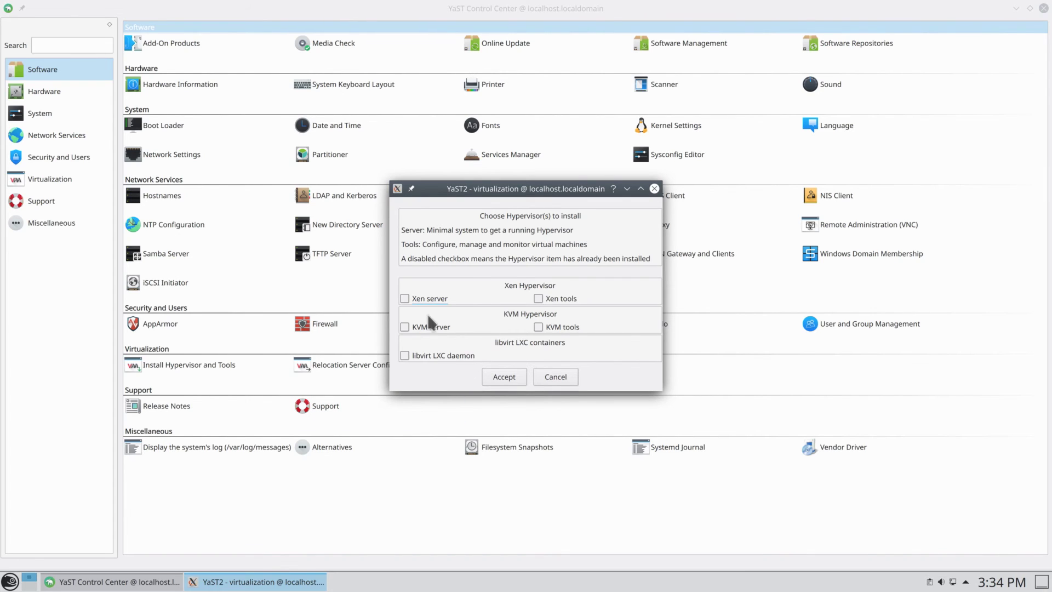
left_click(404, 327)
left_click(538, 328)
left_click(493, 378)
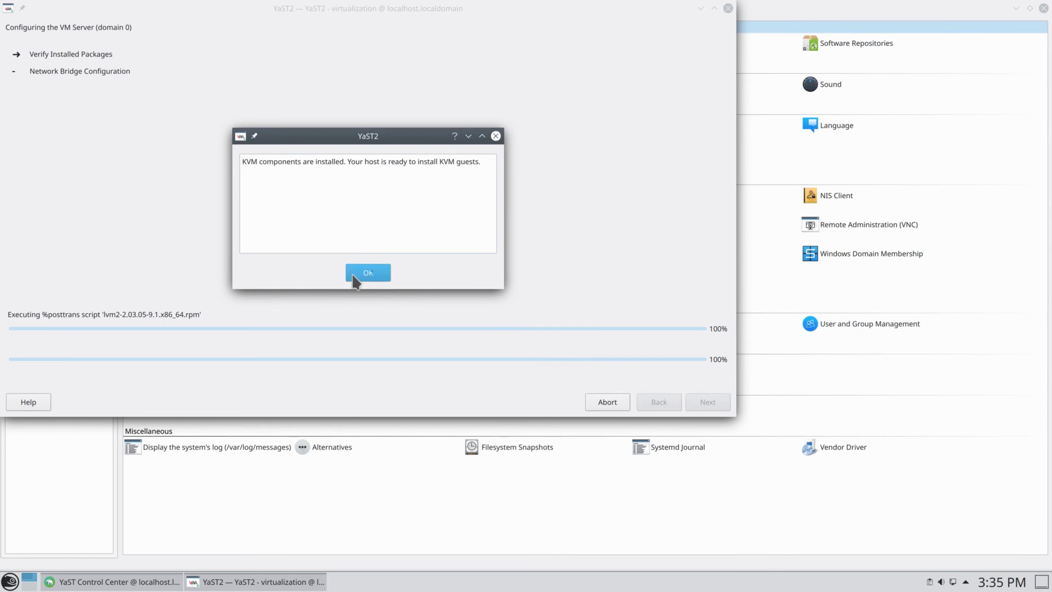
left_click(366, 274)
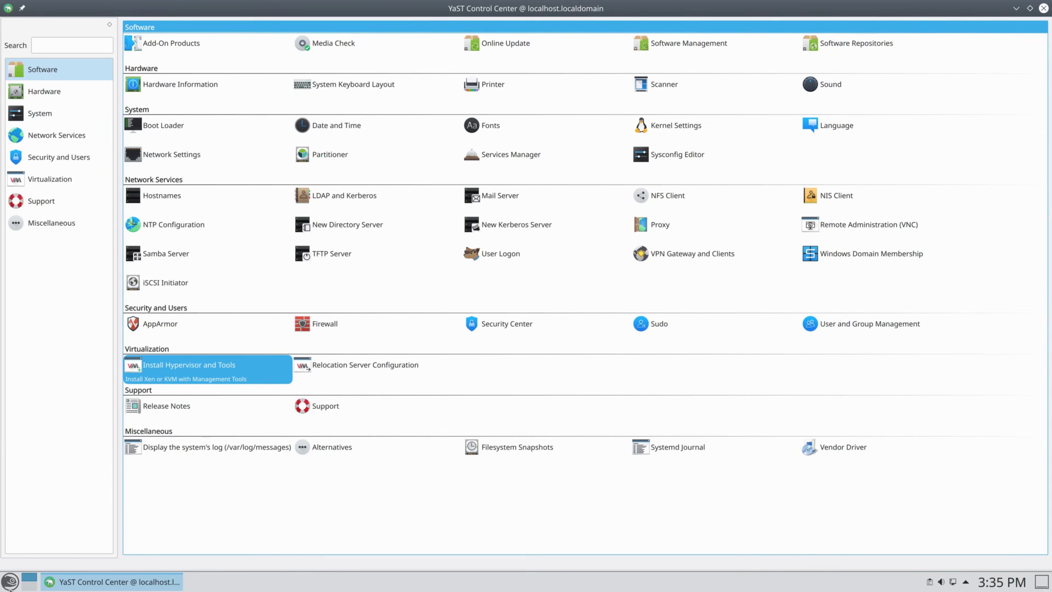
left_click(10, 582)
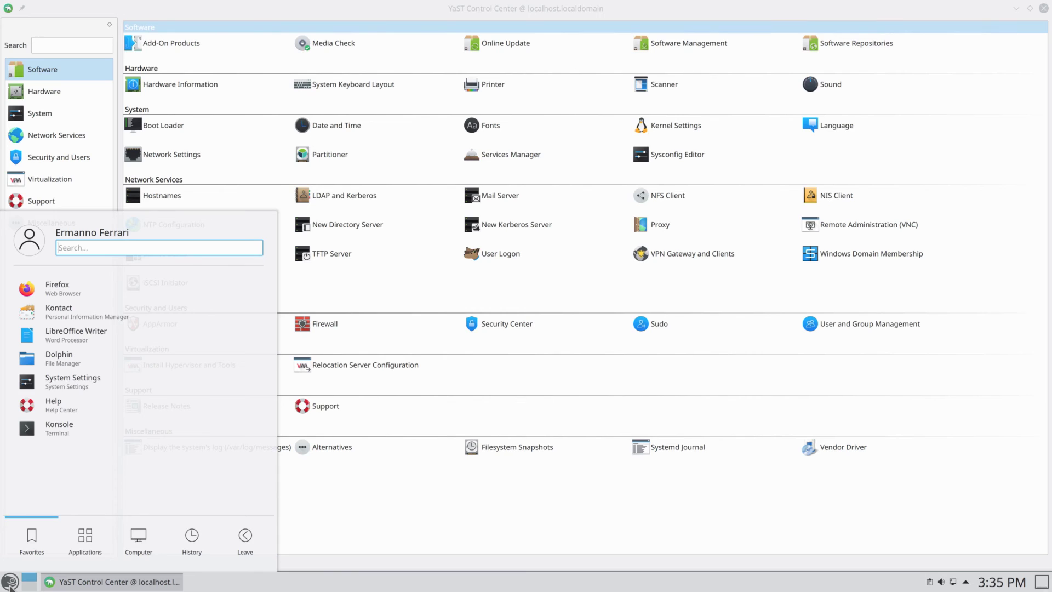
type("virt")
key("Down")
key("Return")
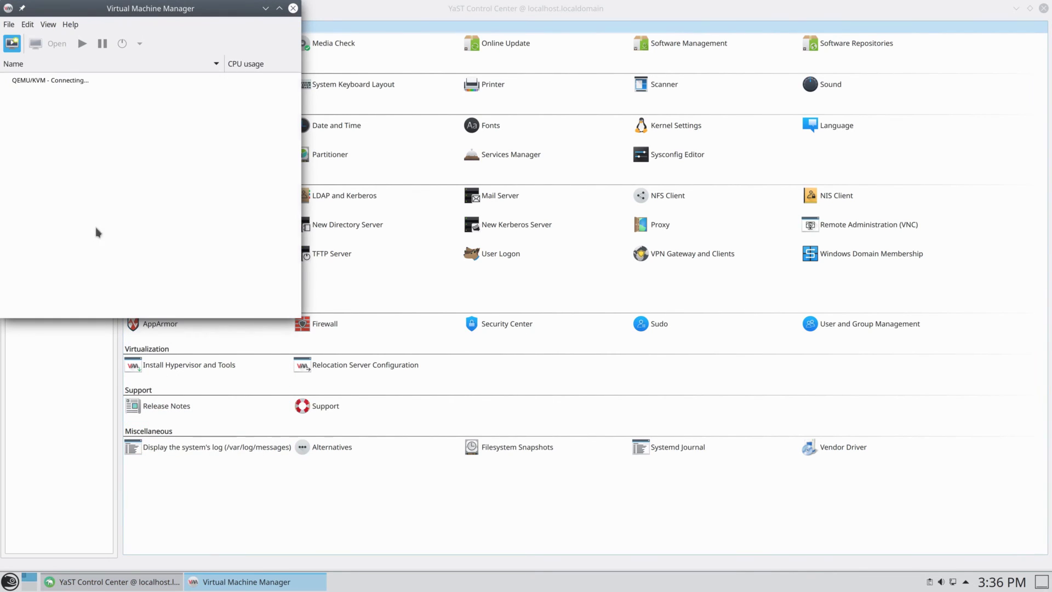
type("••")
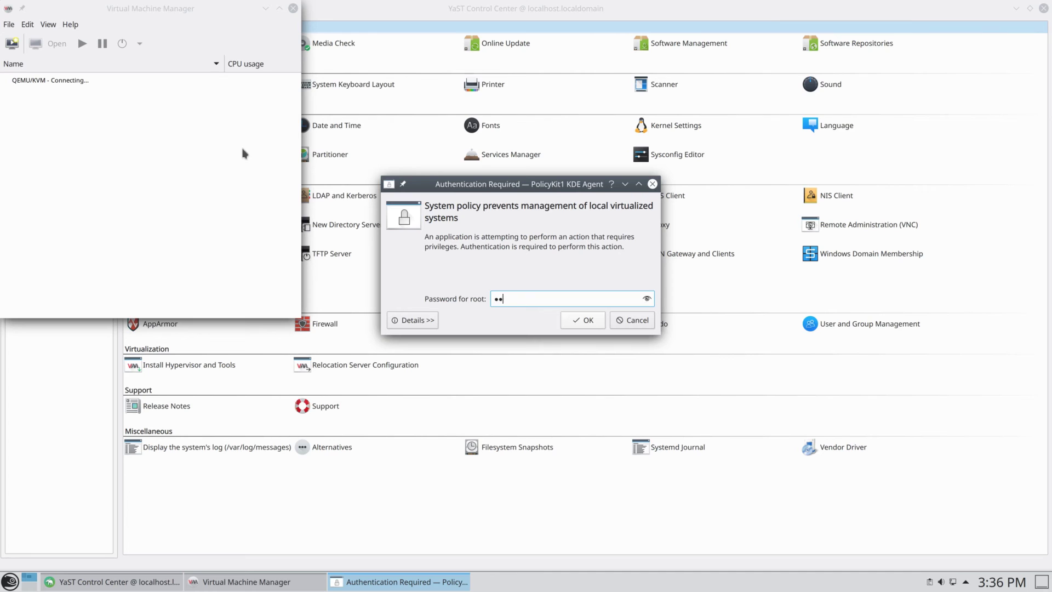
type("••••••••")
key("Return")
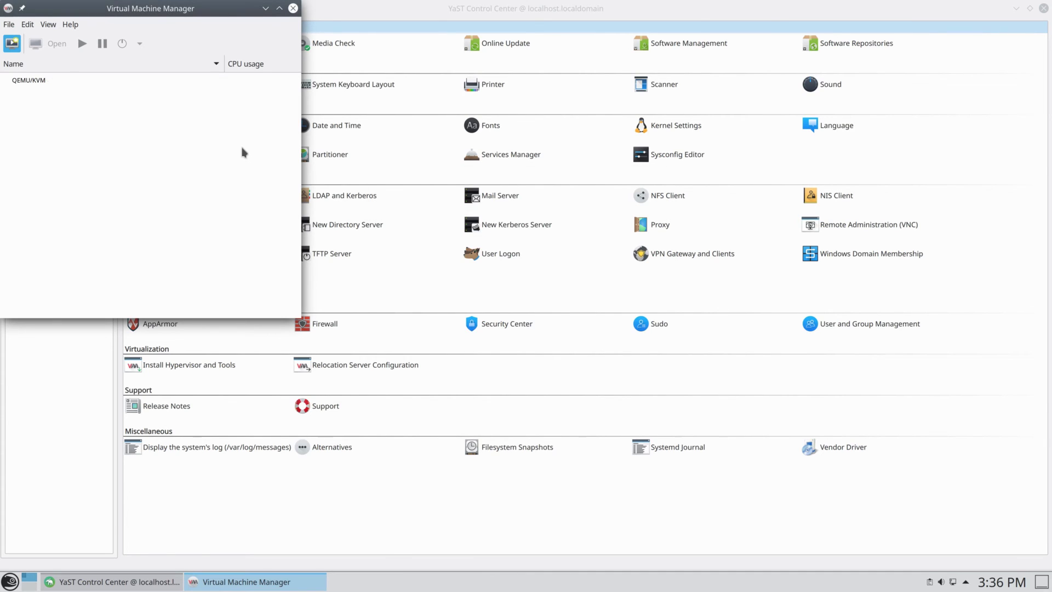
left_click(12, 43)
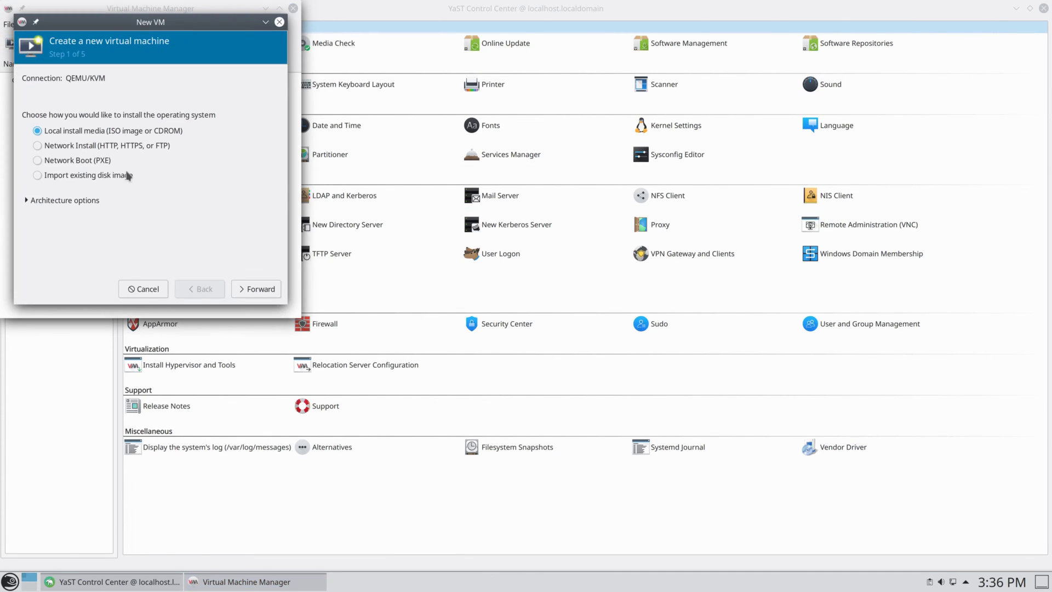
left_click(279, 22)
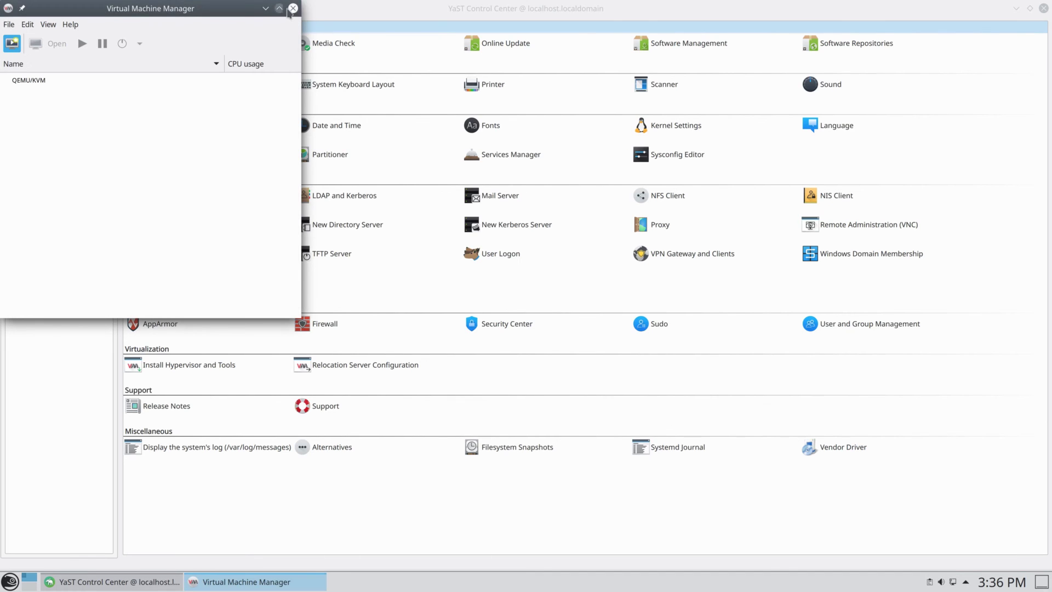
left_click(293, 8)
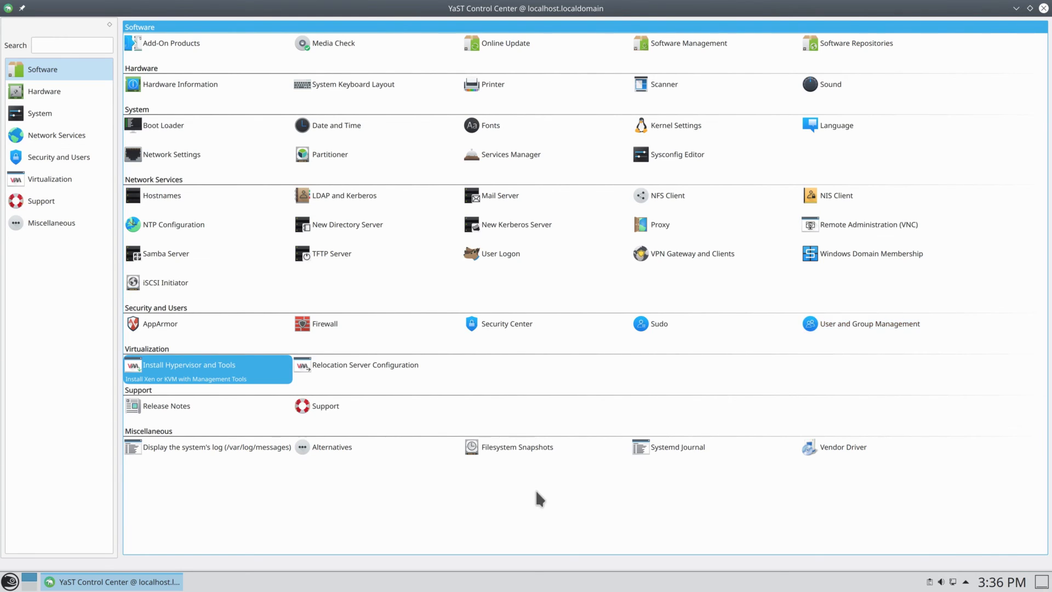
- In Filesystem Snapshots, view the 11 & 14 pair's changes to boot/initrd-5.6.2-1-default, then return to the list
left_click(515, 451)
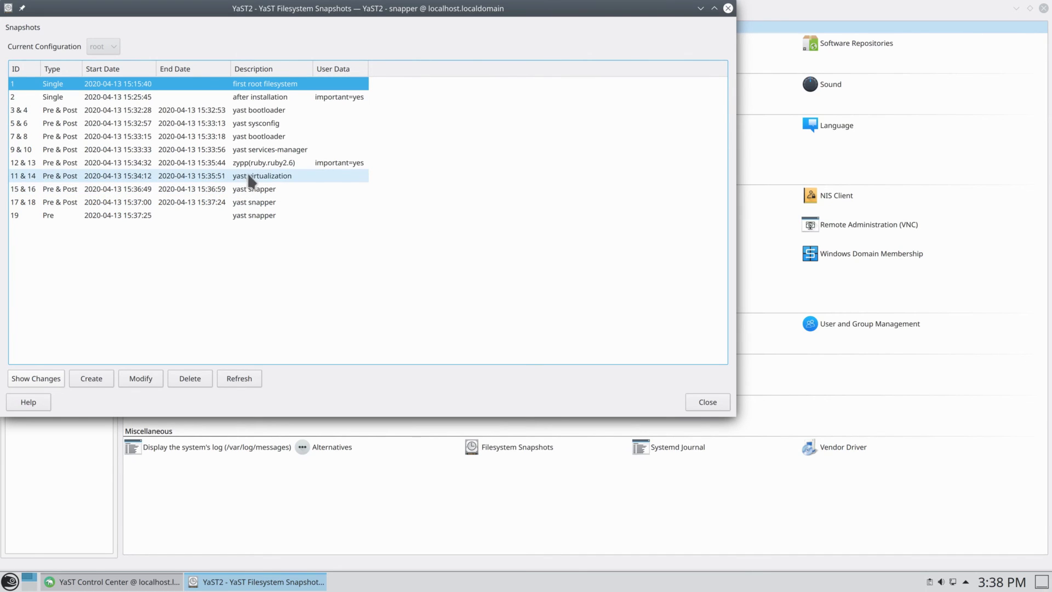
left_click(27, 174)
left_click(25, 377)
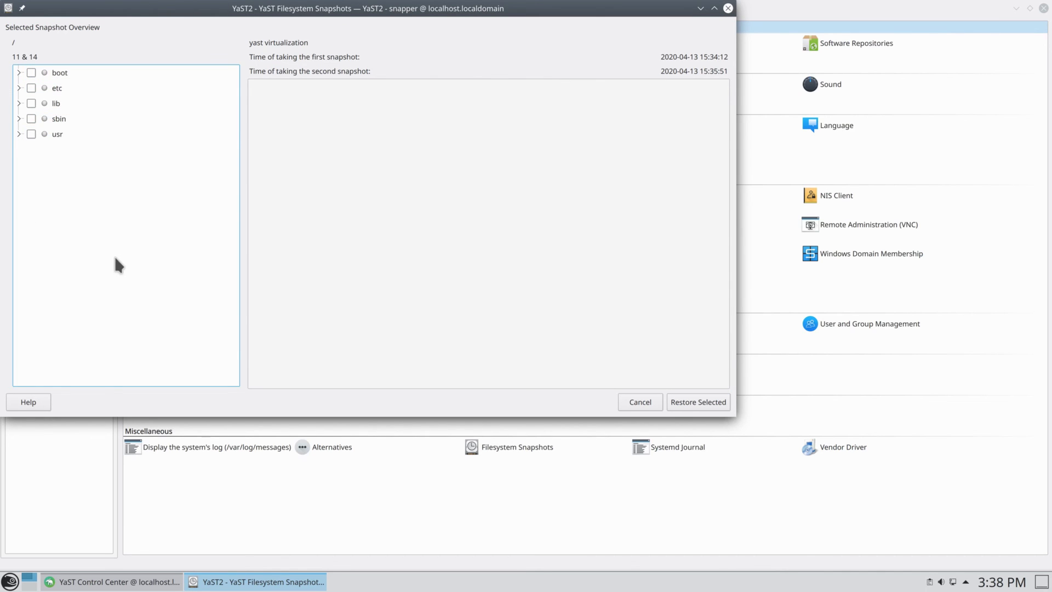
left_click(17, 73)
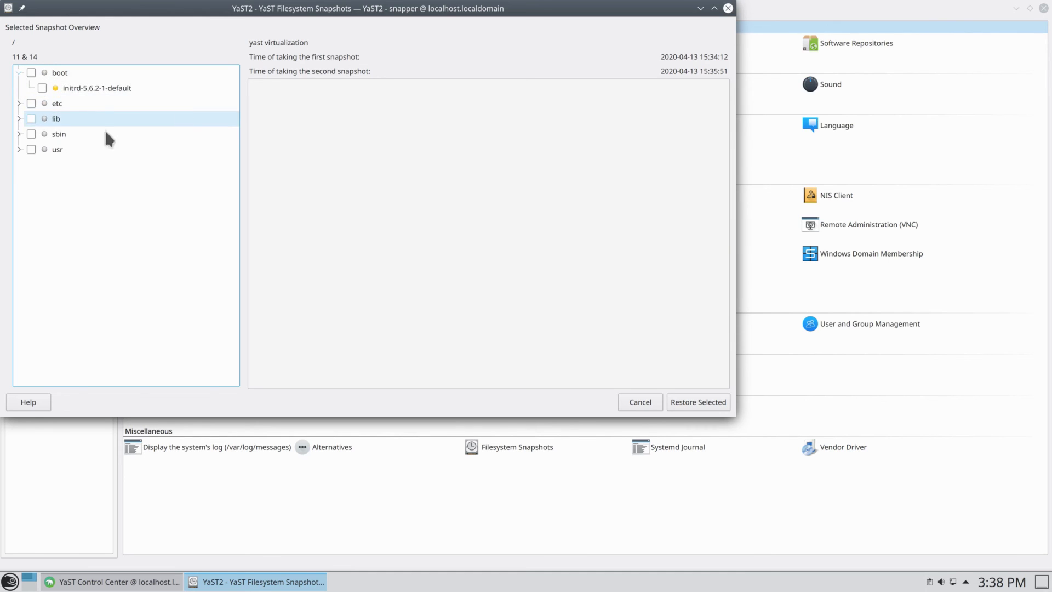
left_click(118, 90)
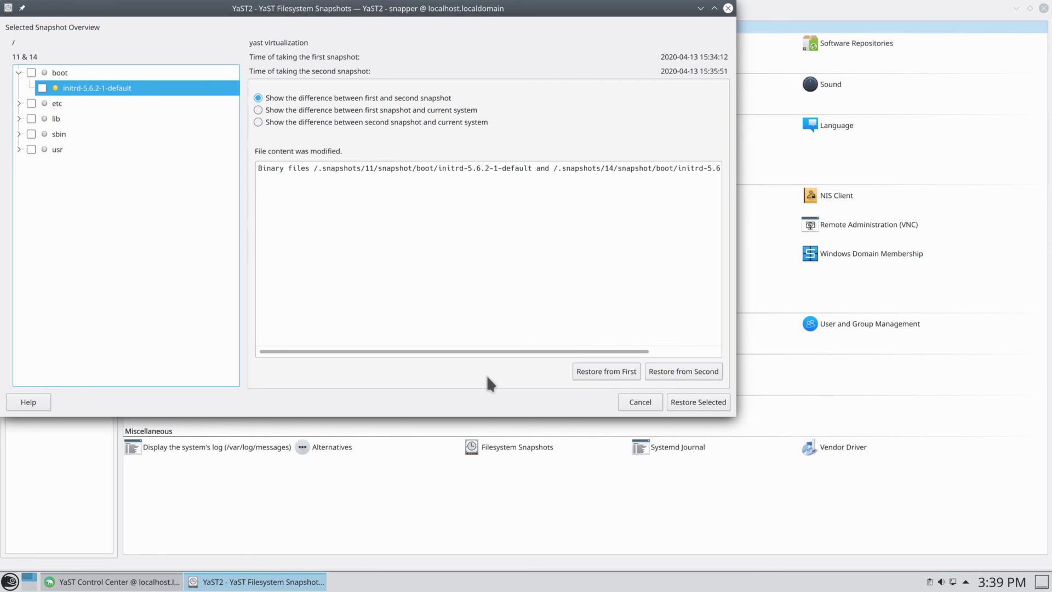
left_click(637, 403)
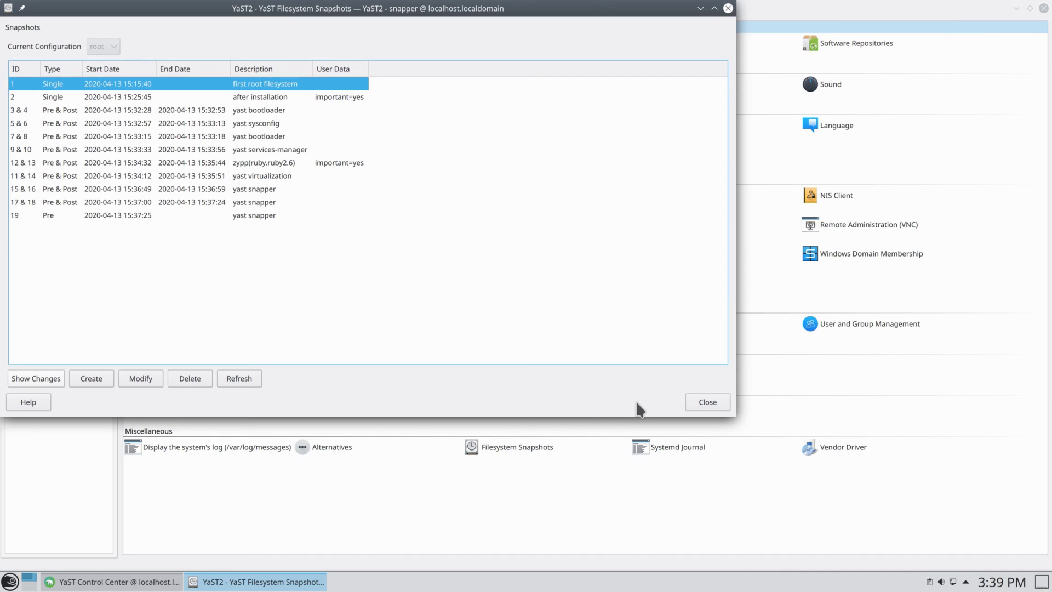
- Close Filesystem Snapshots and YaST Control Center, then browse the launcher's System applications category
left_click(708, 402)
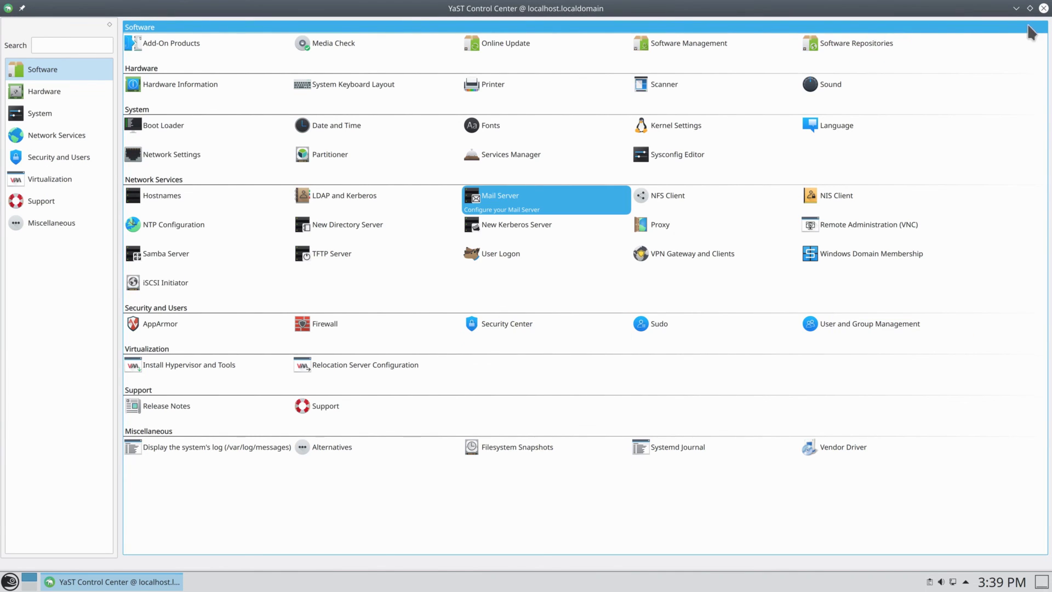
left_click(1044, 9)
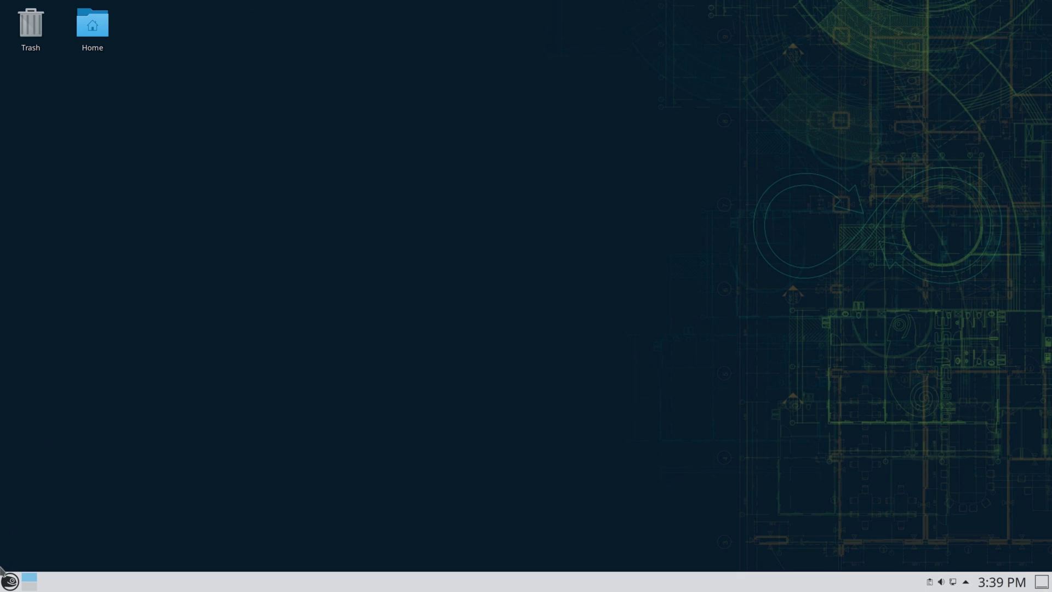
key("super")
left_click(83, 548)
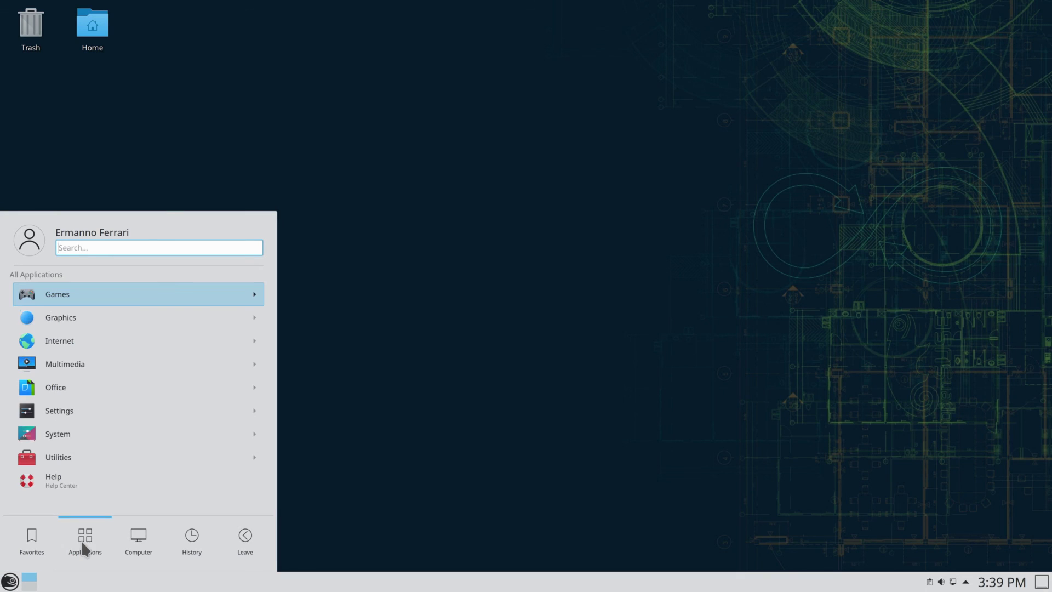
left_click(133, 426)
scroll(155, 403, "down", 2)
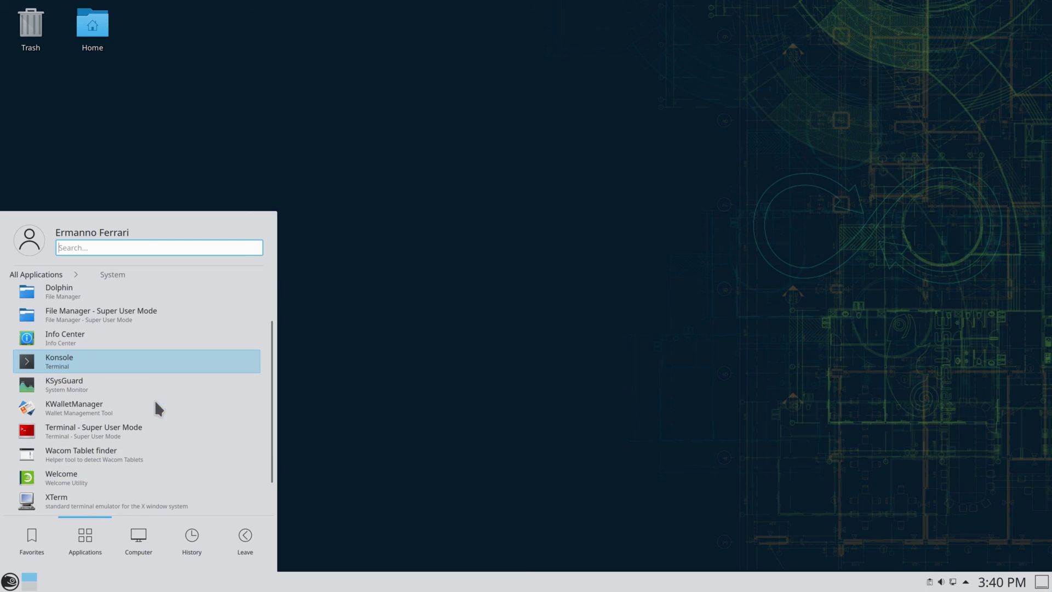
scroll(155, 400, "down", 2)
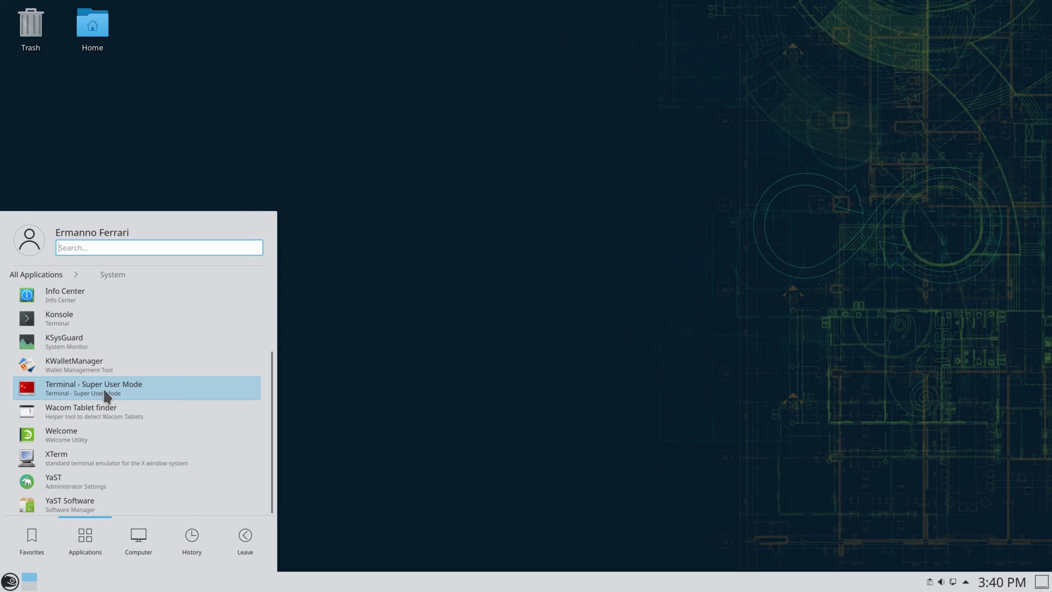
left_click(90, 486)
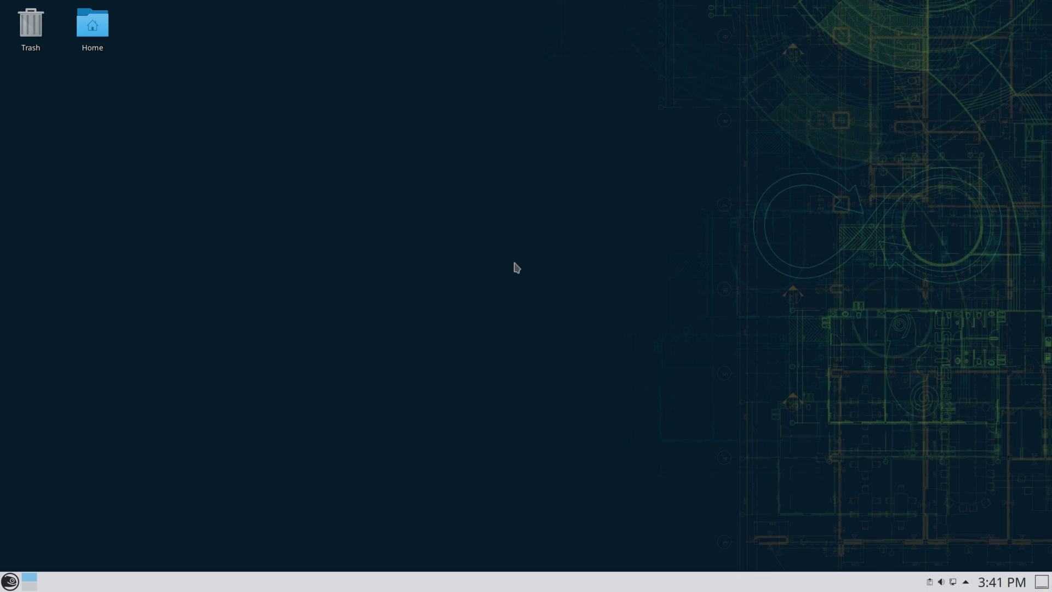